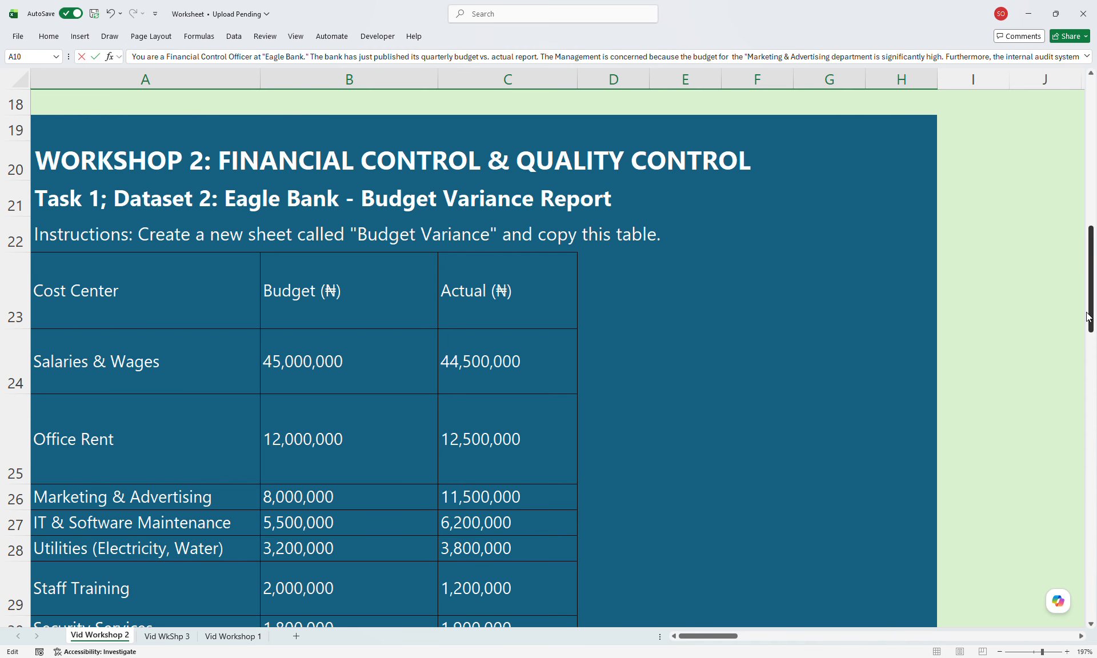
Examine the cost centers in the Task 1 Budget Variance Report table, from Salaries & Wages through Office Supplies.
{"action": "mouse_move", "coordinate": [1087, 317]}
{"action": "left_mouse_down"}
{"action": "mouse_move", "coordinate": [1088, 352]}
{"action": "mouse_move", "coordinate": [1085, 325]}
{"action": "left_mouse_up"}
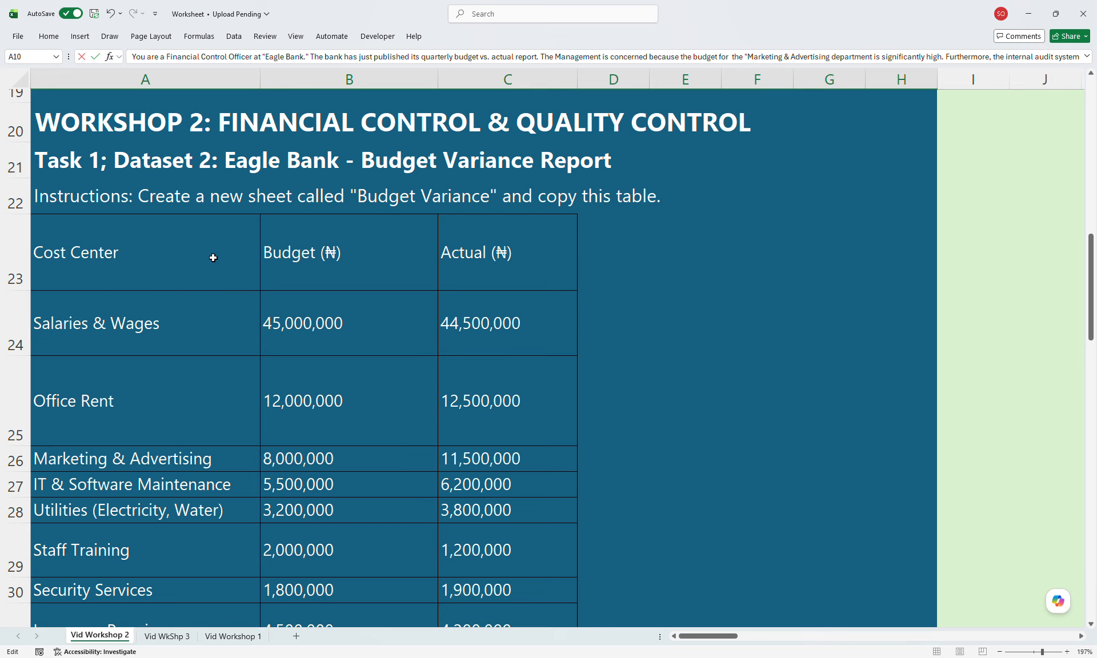
{"action": "left_click", "coordinate": [192, 260]}
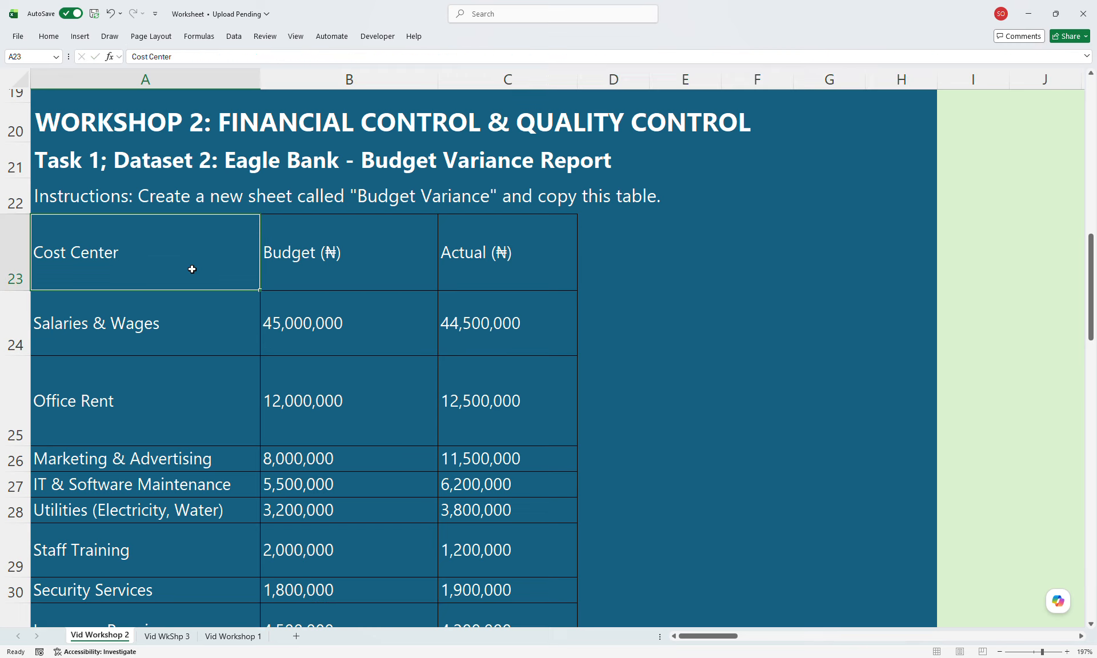
{"action": "left_click", "coordinate": [163, 338]}
{"action": "left_click_drag", "start_coordinate": [164, 339], "coordinate": [192, 575]}
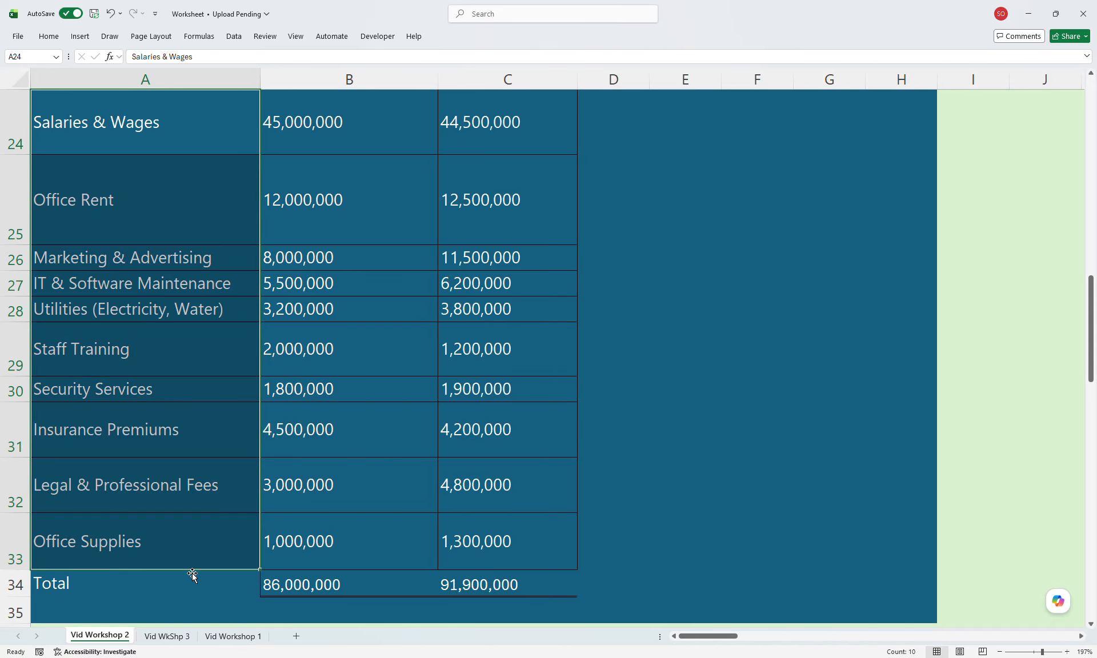
{"action": "left_click_drag", "start_coordinate": [1089, 342], "coordinate": [1085, 295]}
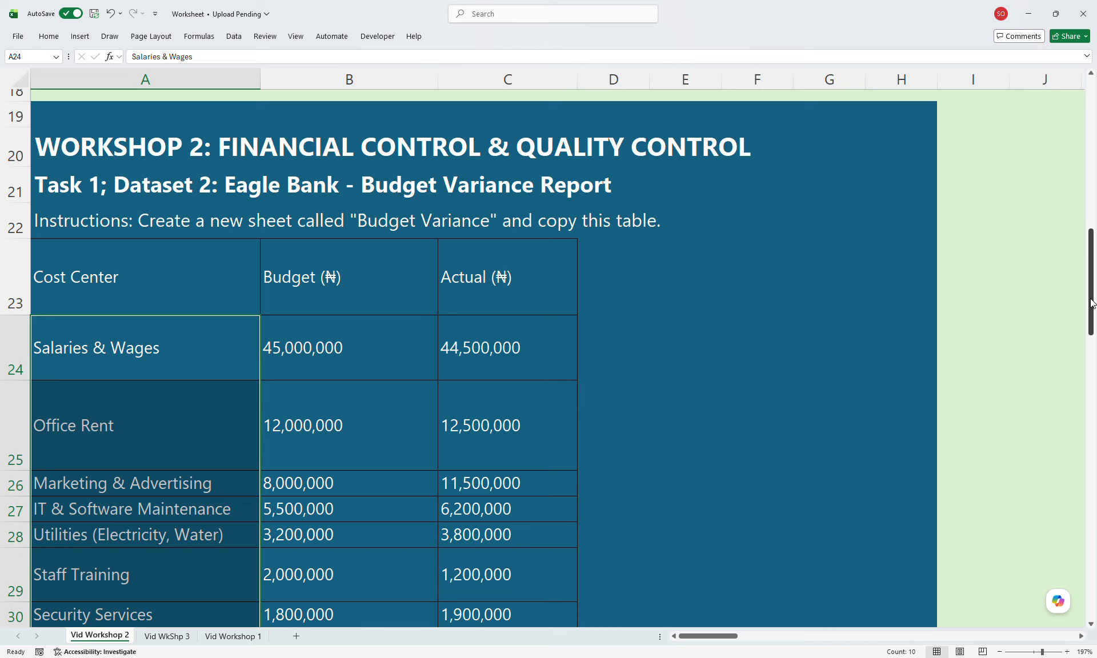
Clear the Variance, % Variance, Proposed Q3 Budget and Status entries for all cost centers in the Task 2 table, U24:X33.
{"action": "left_click_drag", "start_coordinate": [707, 641], "coordinate": [844, 637]}
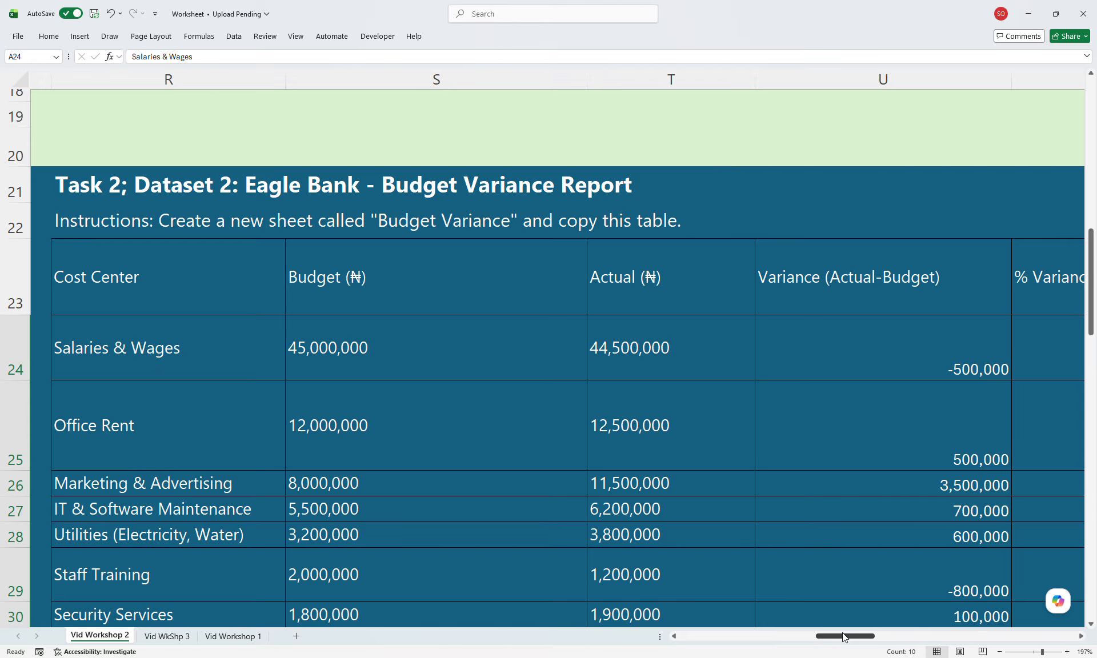
{"action": "scroll", "coordinate": [549, 354], "scroll_direction": "down", "scroll_amount": 6}
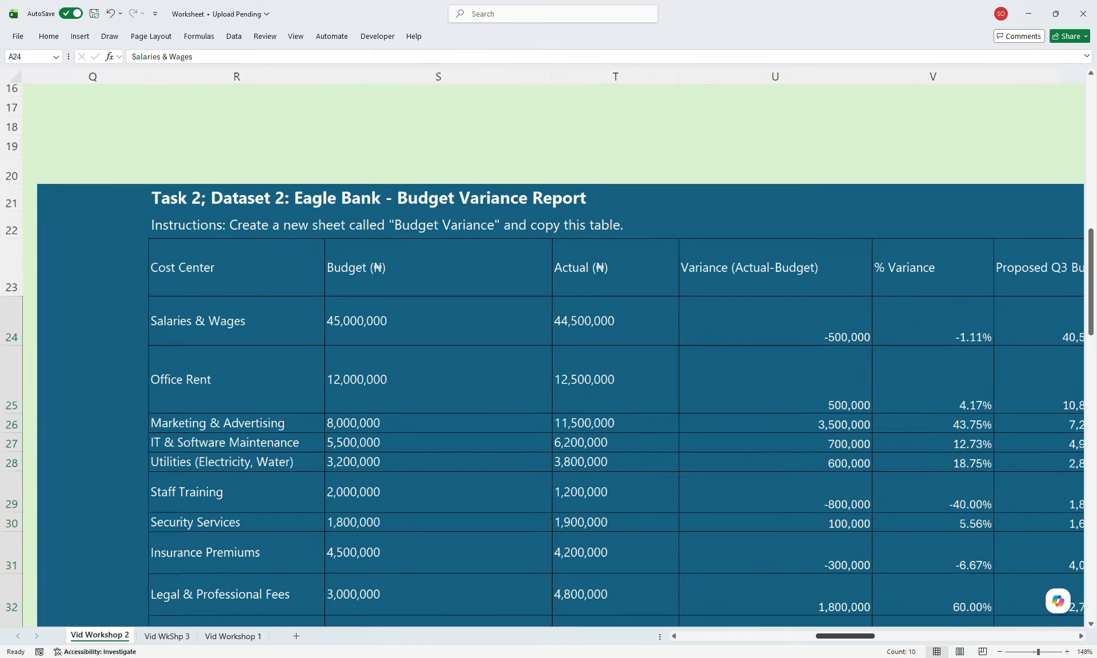
{"action": "scroll", "coordinate": [548, 354], "scroll_direction": "down", "scroll_amount": 2}
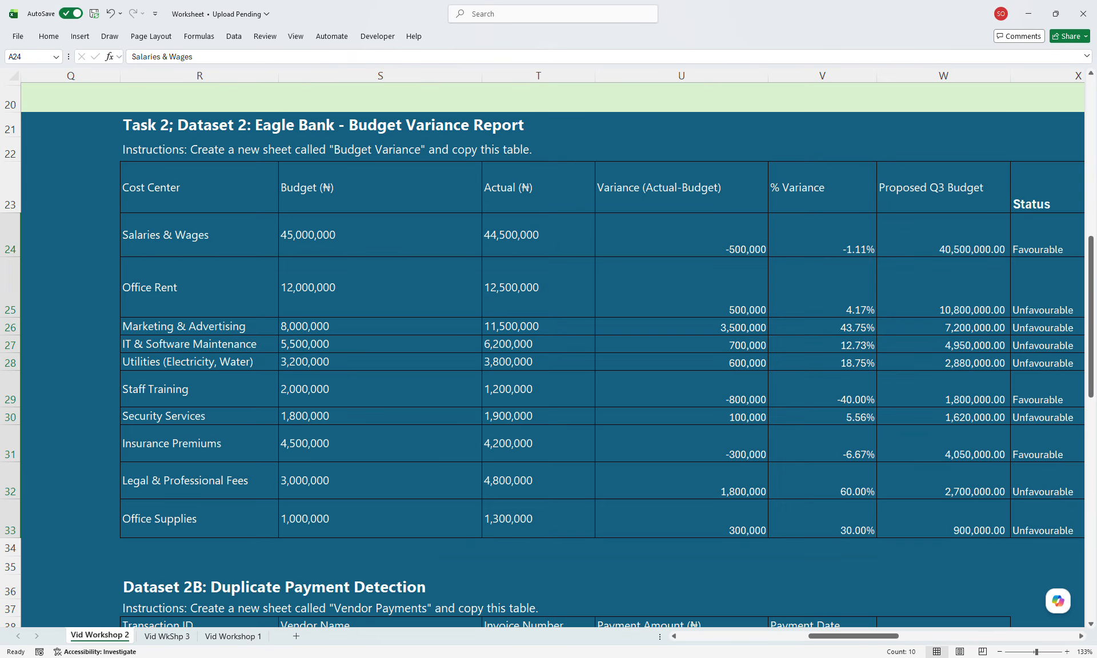
{"action": "scroll", "coordinate": [548, 354], "scroll_direction": "down", "scroll_amount": 1}
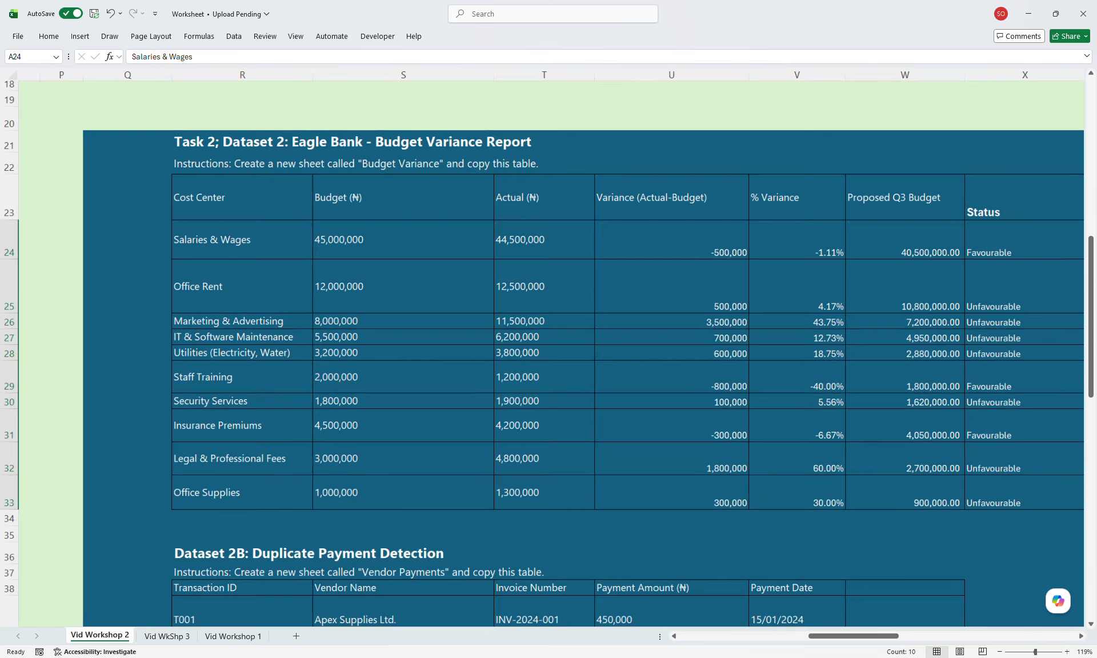
{"action": "scroll", "coordinate": [548, 354], "scroll_direction": "up", "scroll_amount": 2}
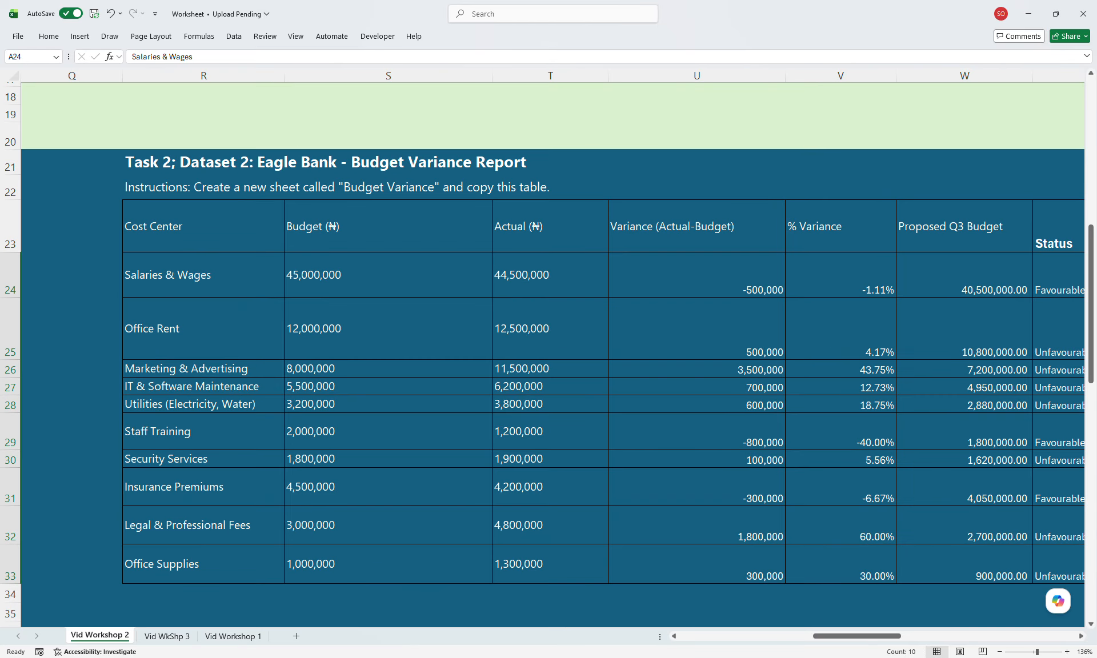
{"action": "scroll", "coordinate": [548, 354], "scroll_direction": "down", "scroll_amount": 1}
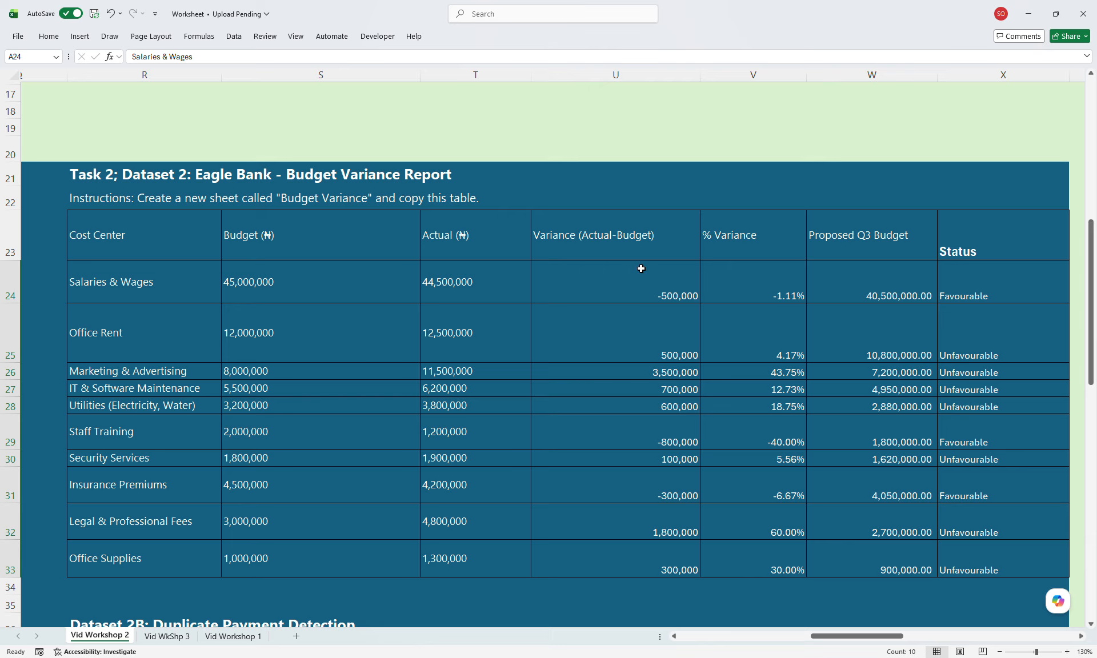
{"action": "left_click_drag", "start_coordinate": [631, 281], "coordinate": [1002, 549]}
{"action": "key", "text": "Delete"}
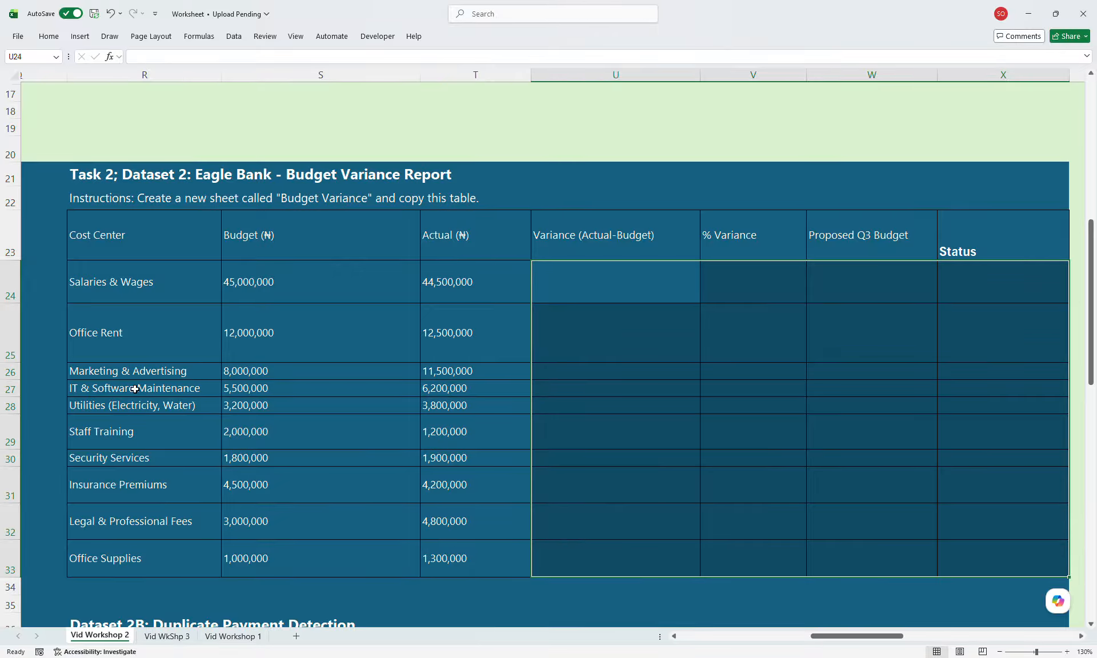
{"action": "left_click_drag", "start_coordinate": [97, 378], "coordinate": [451, 375]}
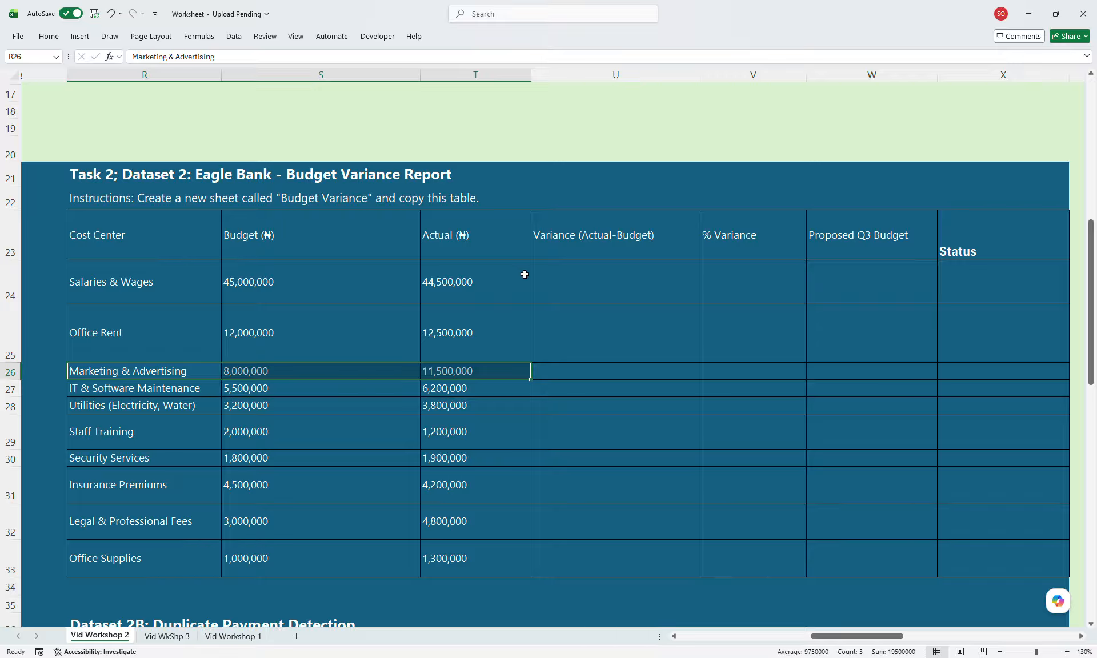
{"action": "left_click", "coordinate": [559, 282]}
{"action": "type", "text": "="}
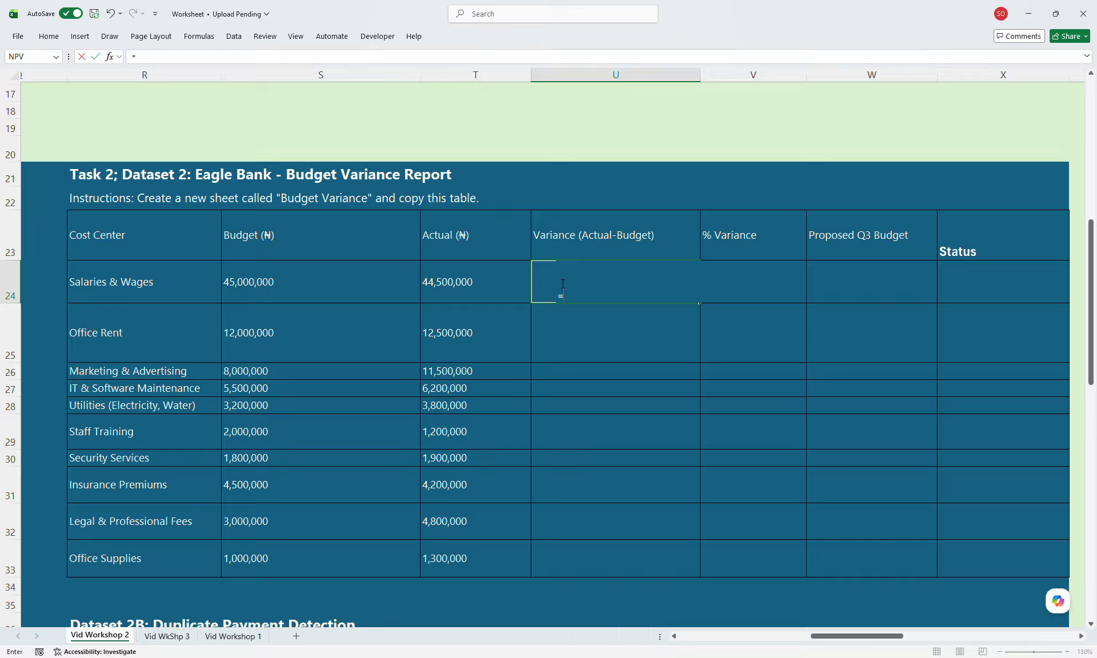
{"action": "left_click", "coordinate": [270, 282]}
{"action": "type", "text": "="}
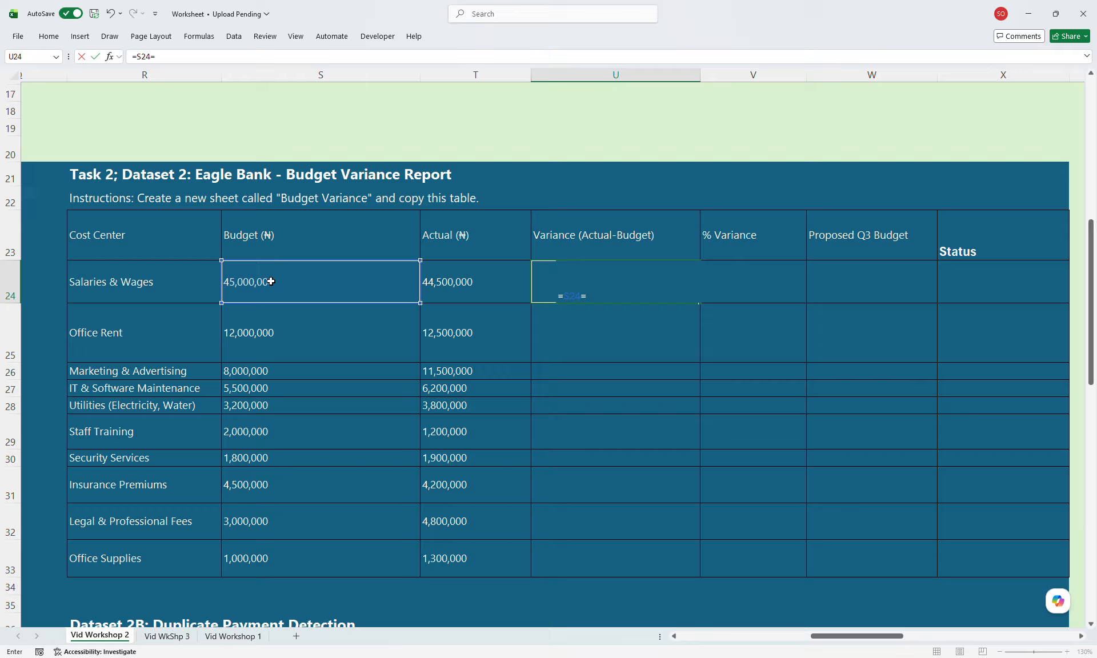
{"action": "key", "text": "Left"}
{"action": "key", "text": "Left"}
{"action": "key", "text": "Return"}
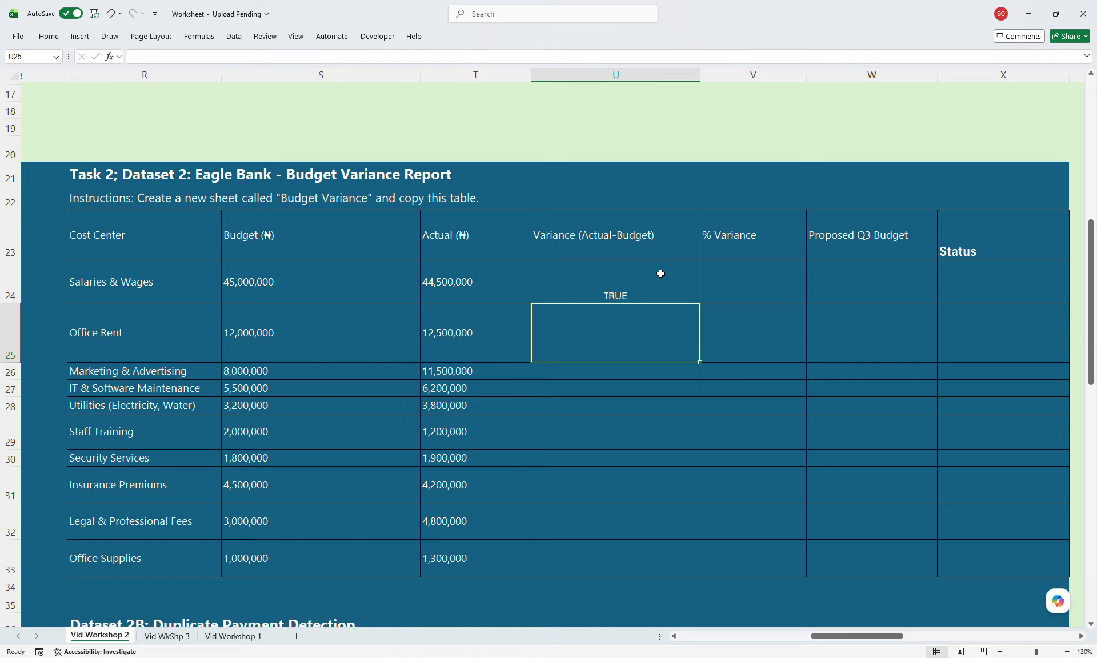
Try to calculate the Salaries & Wages variance in U24 as budget minus actual with =S24-T24.
{"action": "left_click", "coordinate": [635, 286]}
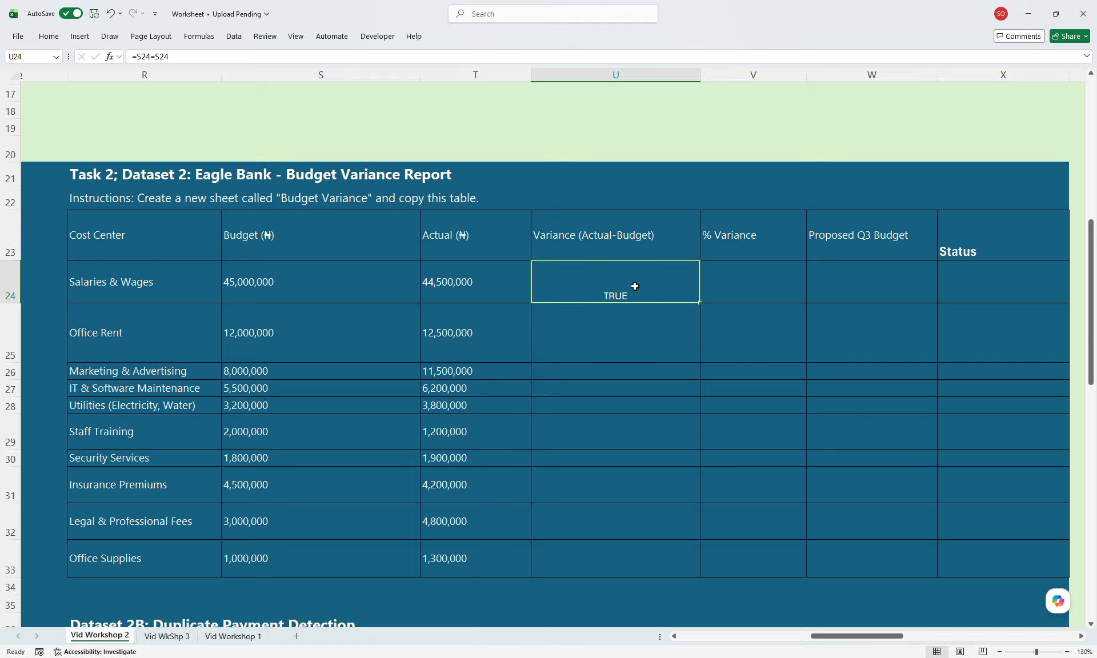
{"action": "type", "text": "="}
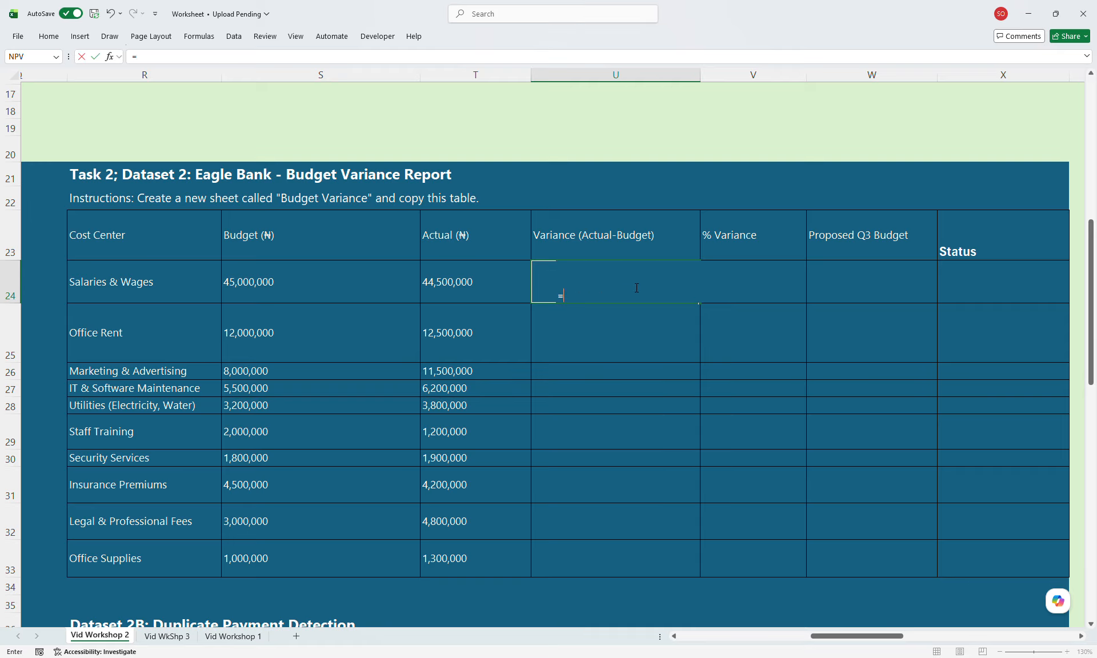
{"action": "left_click", "coordinate": [382, 293]}
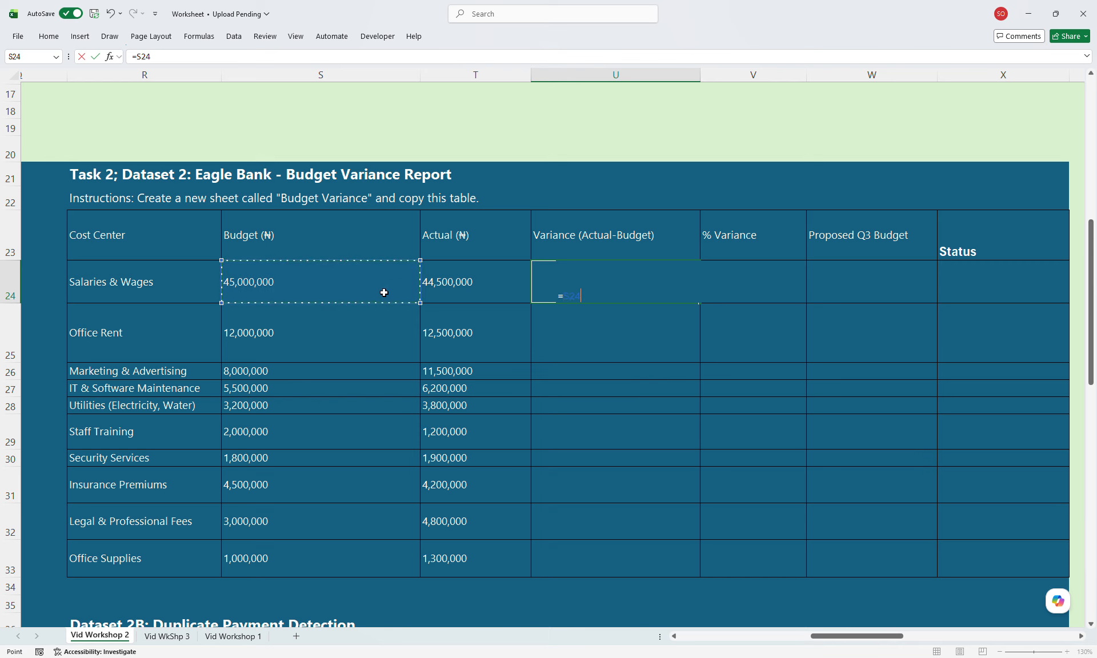
{"action": "type", "text": "-"}
{"action": "left_click", "coordinate": [478, 290]}
{"action": "key", "text": "Return"}
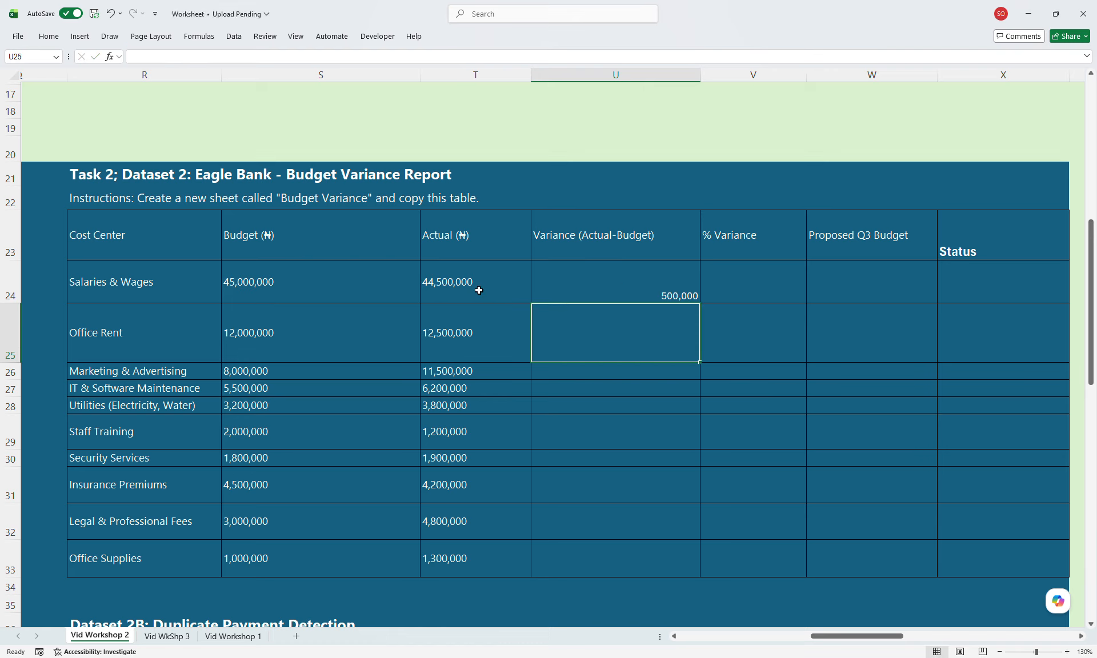
{"action": "key", "text": "Up"}
{"action": "type", "text": "="}
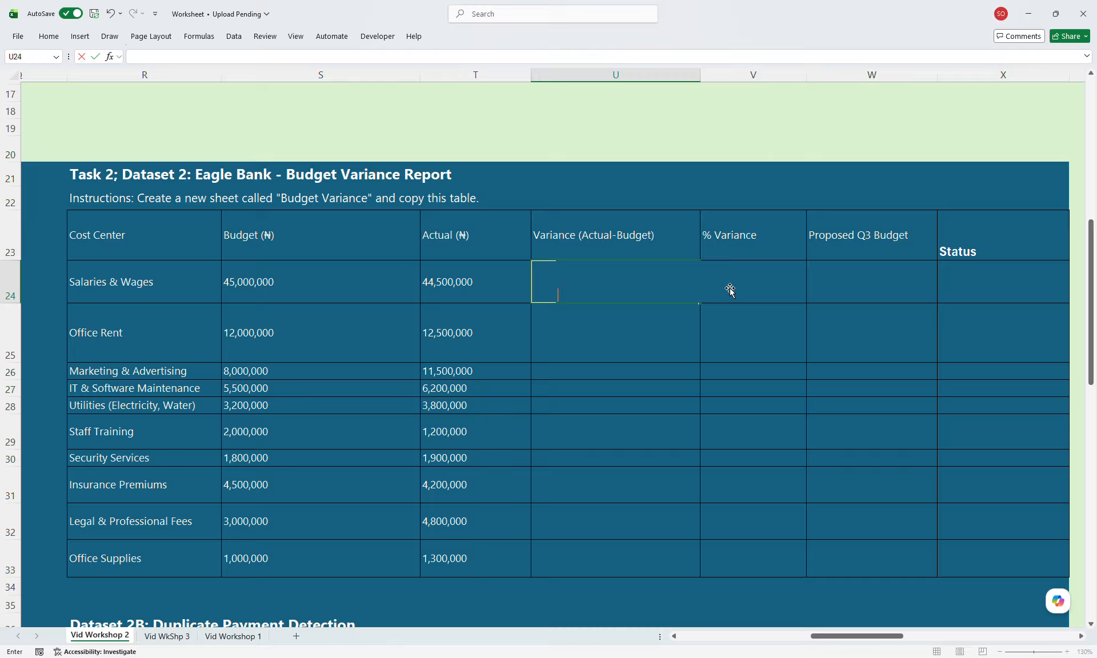
{"action": "left_click", "coordinate": [653, 352]}
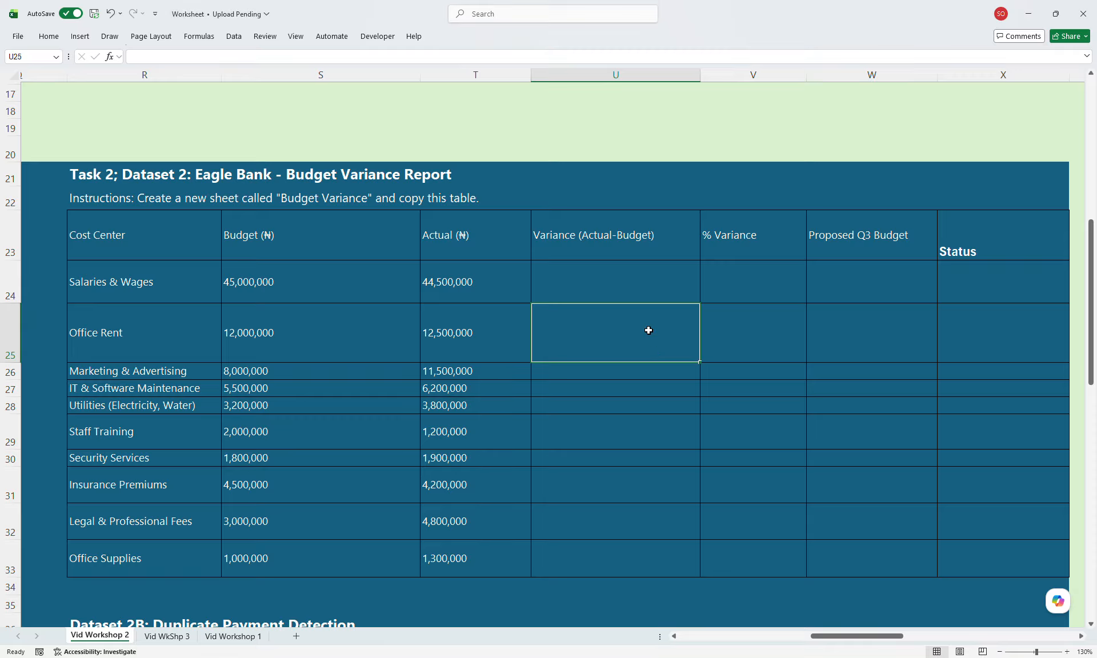
Calculate the Salaries & Wages variance in U24 as actual minus budget with the formula =T24-S24.
{"action": "left_click", "coordinate": [642, 296]}
{"action": "type", "text": "="}
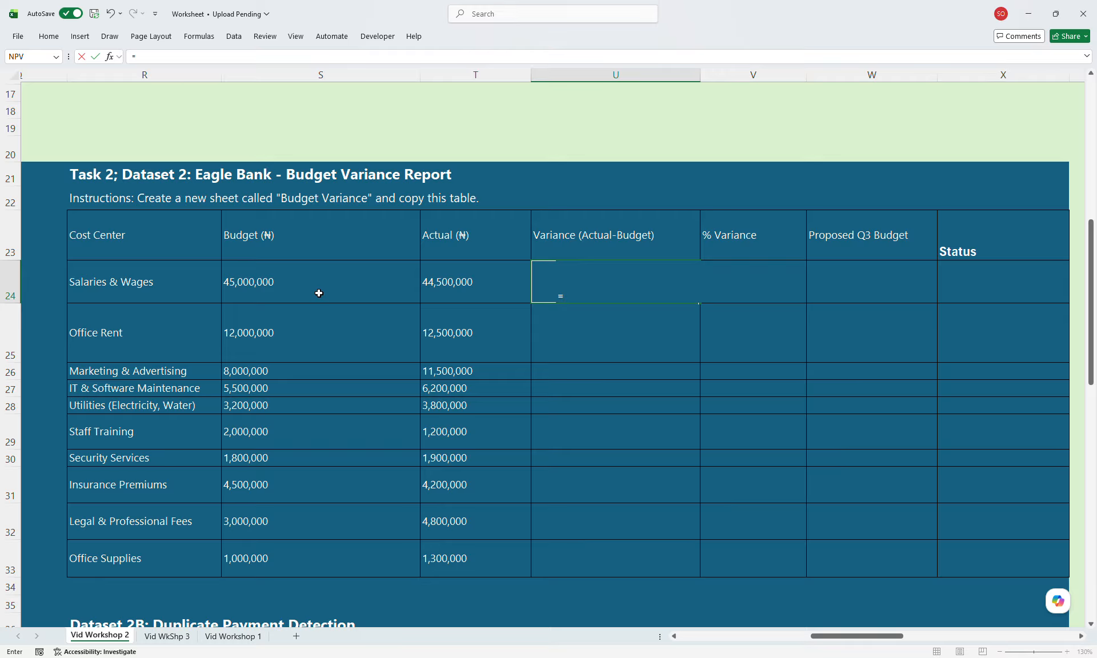
{"action": "key", "text": "Left"}
{"action": "key", "text": "Left"}
{"action": "type", "text": "-"}
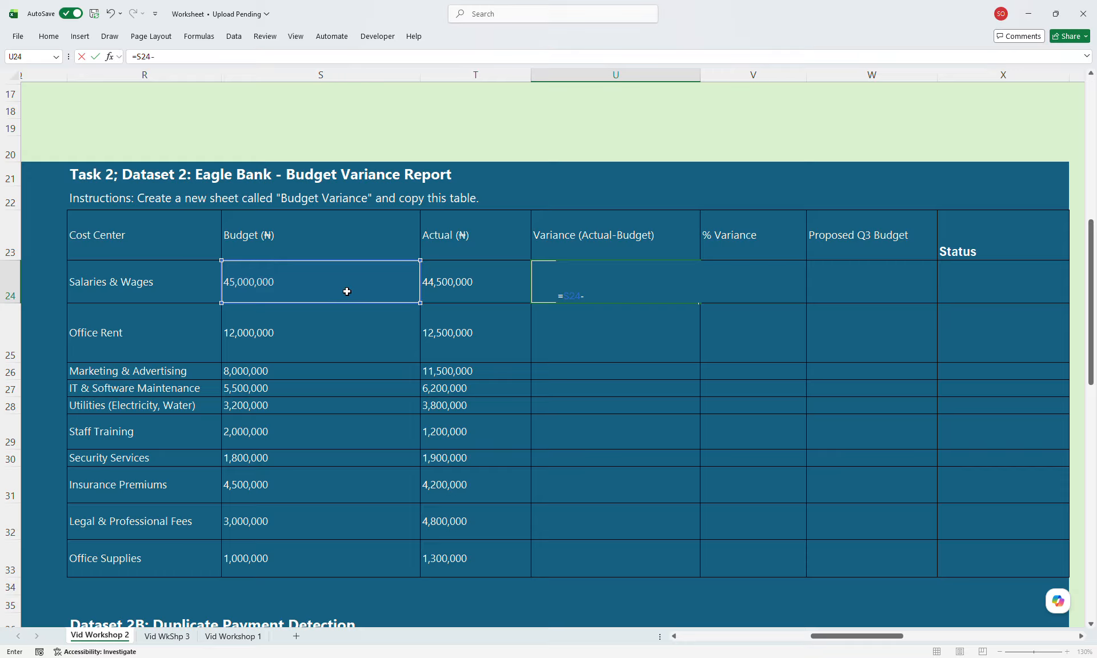
{"action": "key", "text": "BackSpace"}
{"action": "key", "text": "BackSpace"}
{"action": "key", "text": "BackSpace"}
{"action": "key", "text": "BackSpace"}
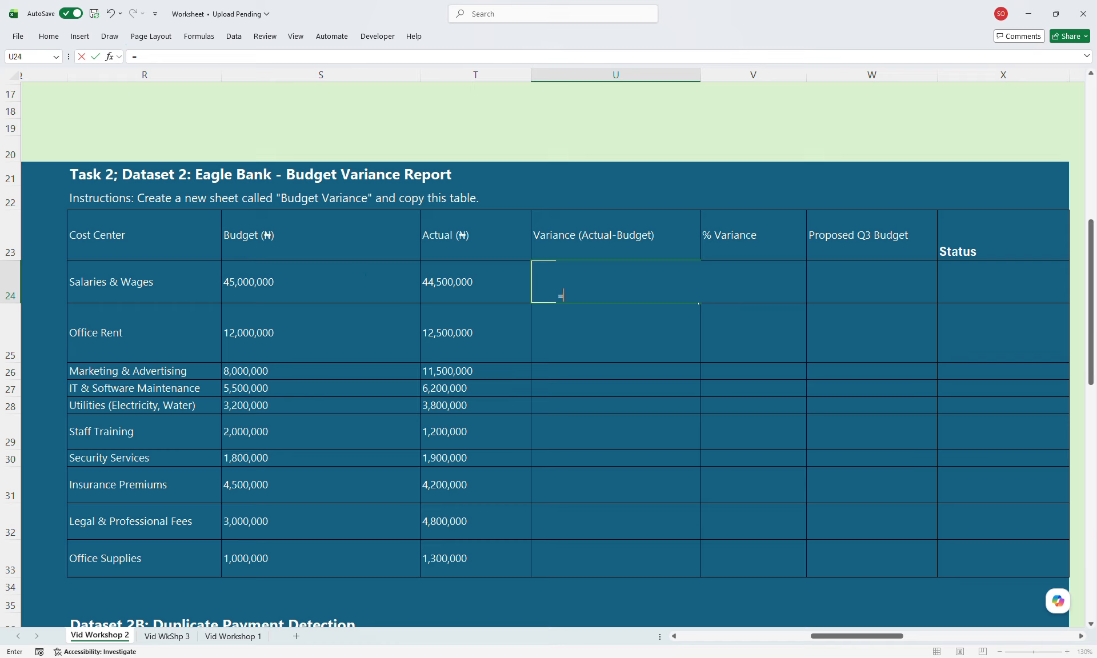
{"action": "left_click", "coordinate": [457, 324]}
{"action": "key", "text": "BackSpace"}
{"action": "left_click", "coordinate": [450, 288]}
{"action": "type", "text": "-"}
{"action": "left_click", "coordinate": [311, 296]}
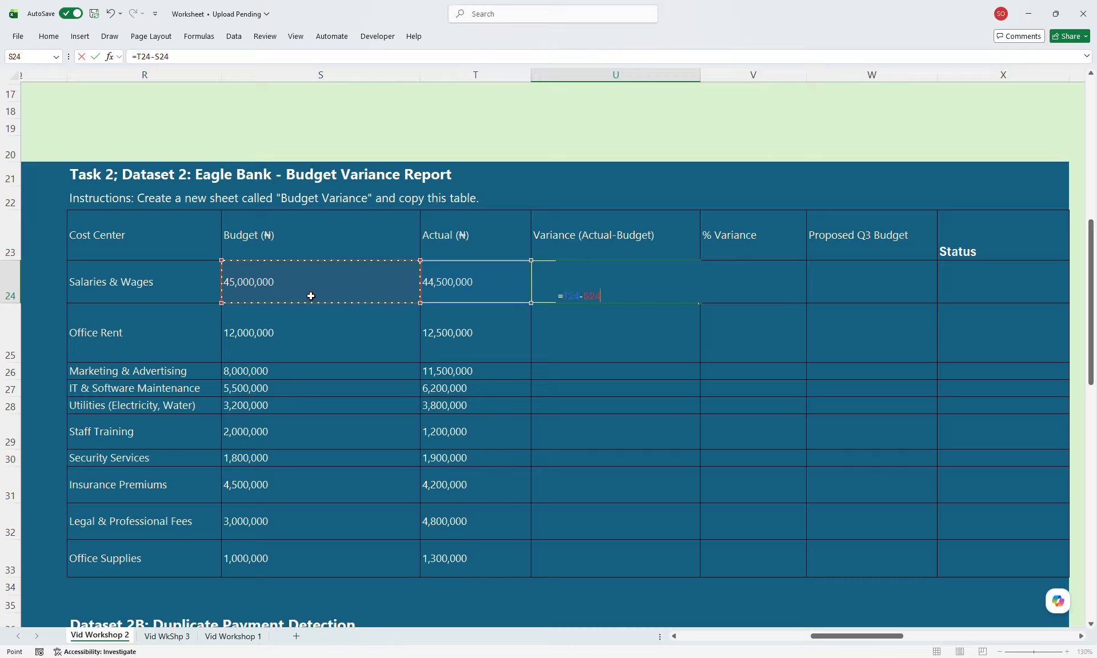
{"action": "key", "text": "Return"}
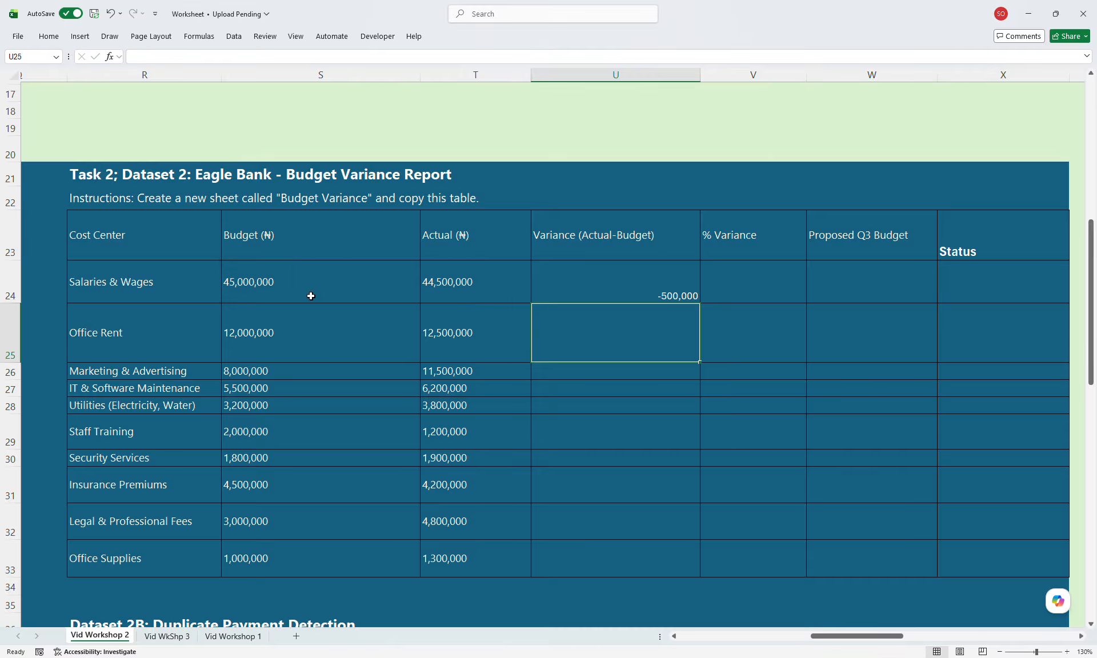
Calculate the Salaries & Wages % Variance in V24 as variance divided by budget with the formula =U24/S24.
{"action": "left_click", "coordinate": [776, 284]}
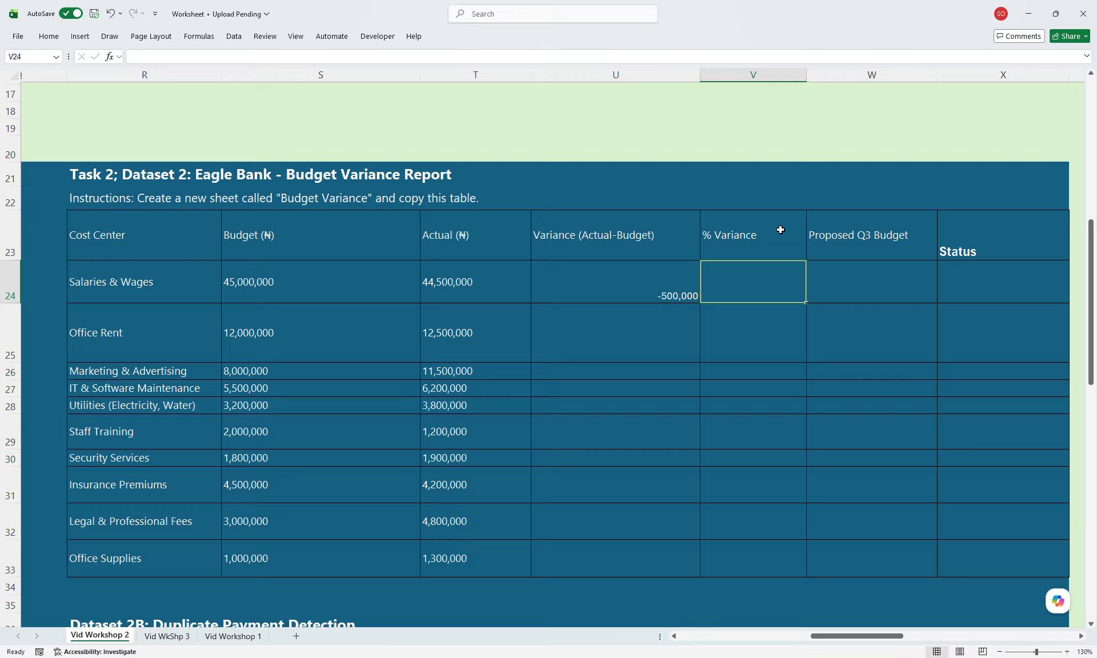
{"action": "type", "text": "="}
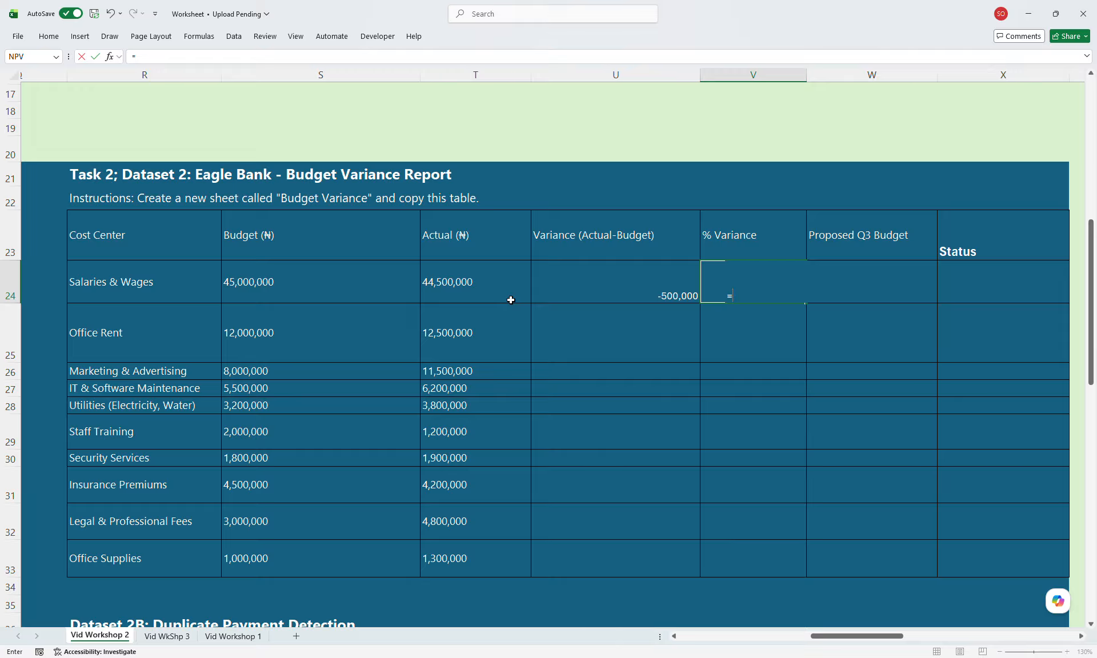
{"action": "left_click", "coordinate": [562, 297]}
{"action": "type", "text": "/"}
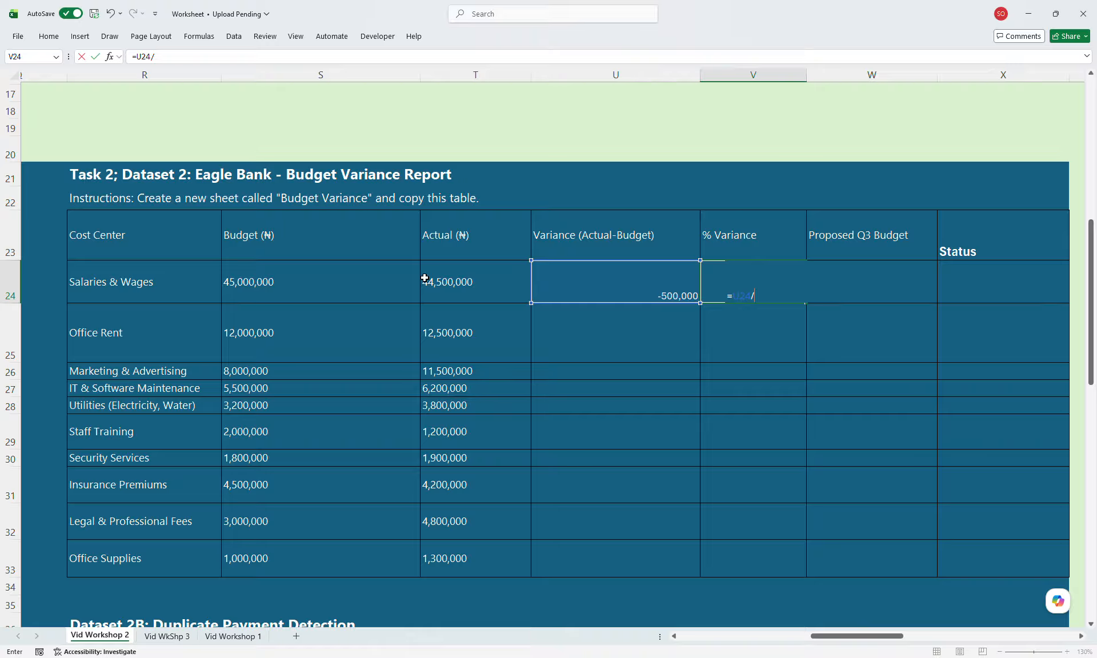
{"action": "left_click", "coordinate": [301, 291]}
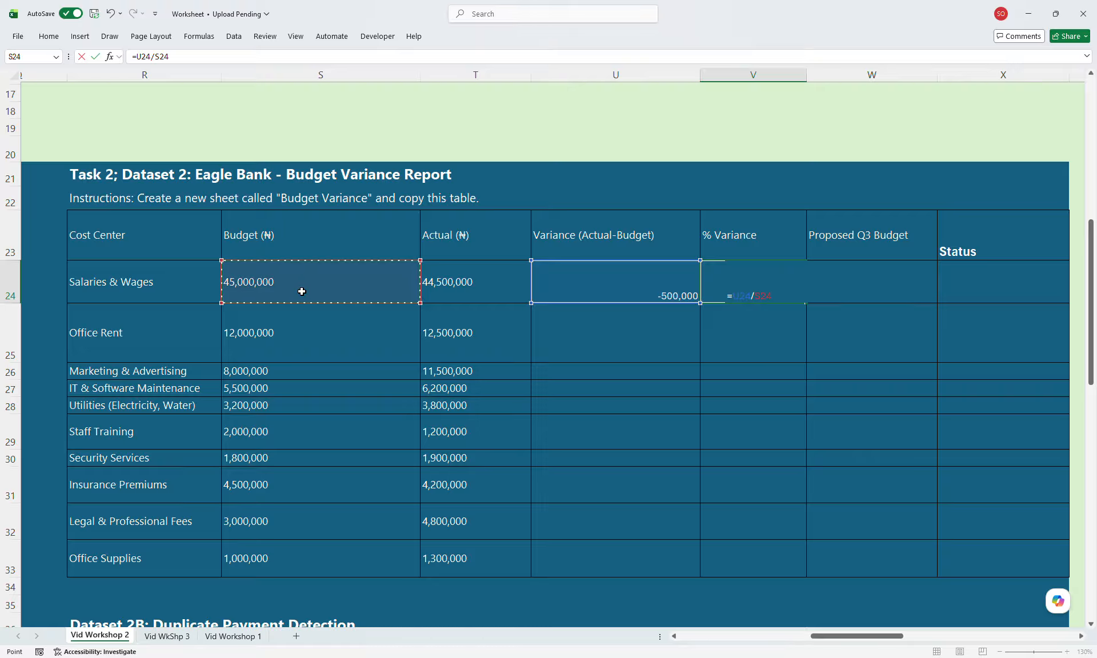
{"action": "key", "text": "Return"}
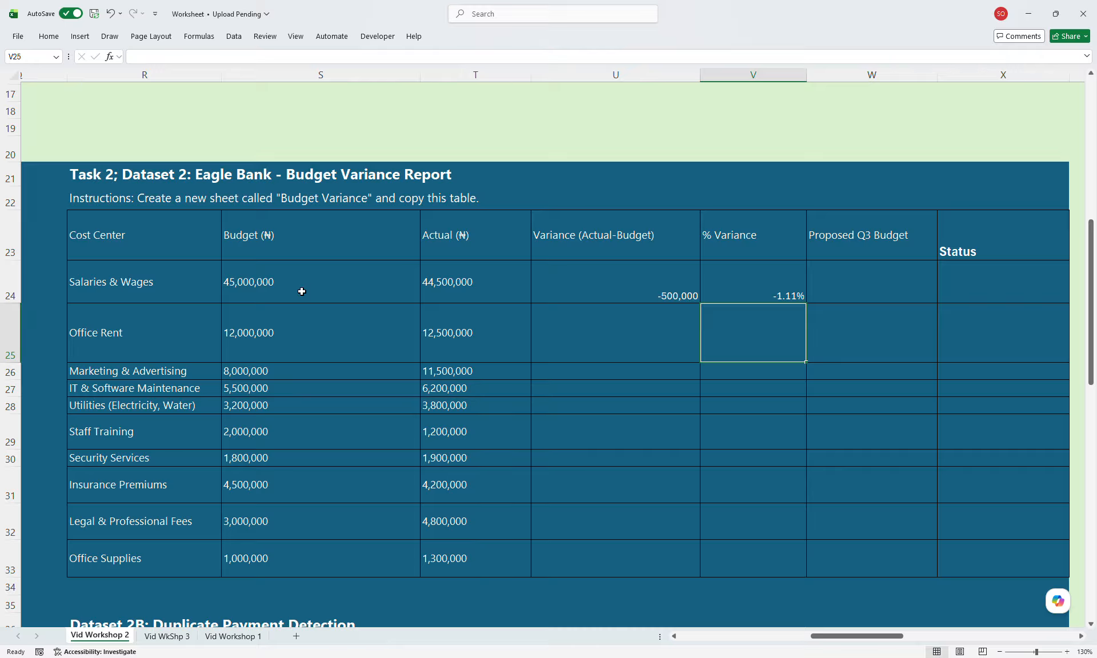
Calculate the Salaries & Wages Proposed Q3 Budget in W24 as a 10% budget cut with =S24-(10%*S24).
{"action": "left_click", "coordinate": [846, 287]}
{"action": "type", "text": "="}
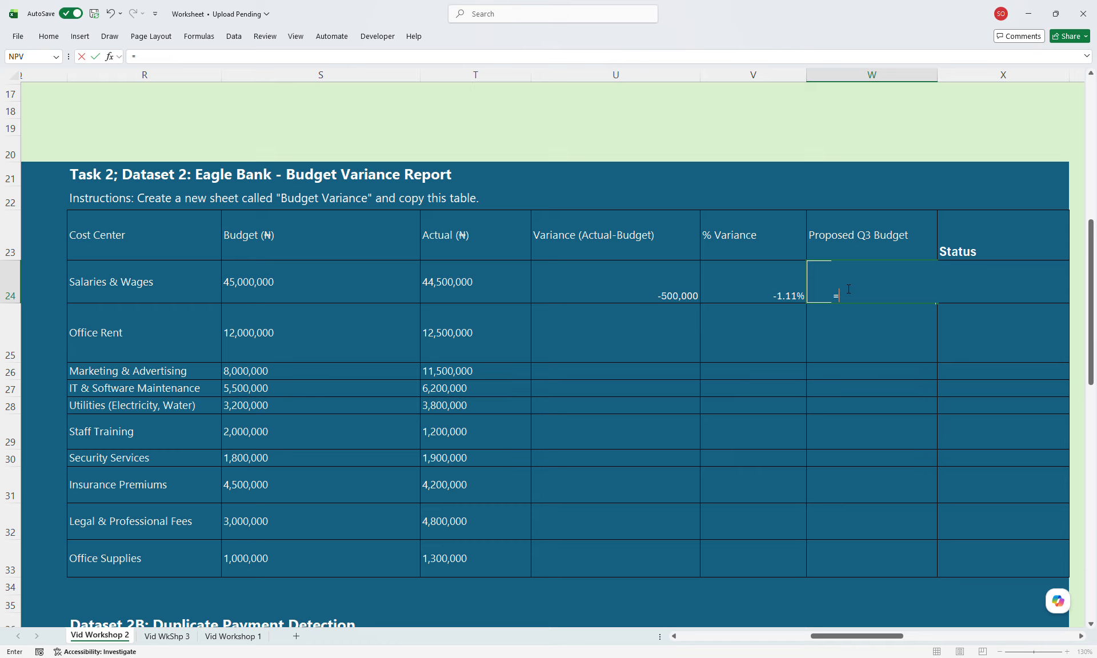
{"action": "left_click", "coordinate": [367, 289]}
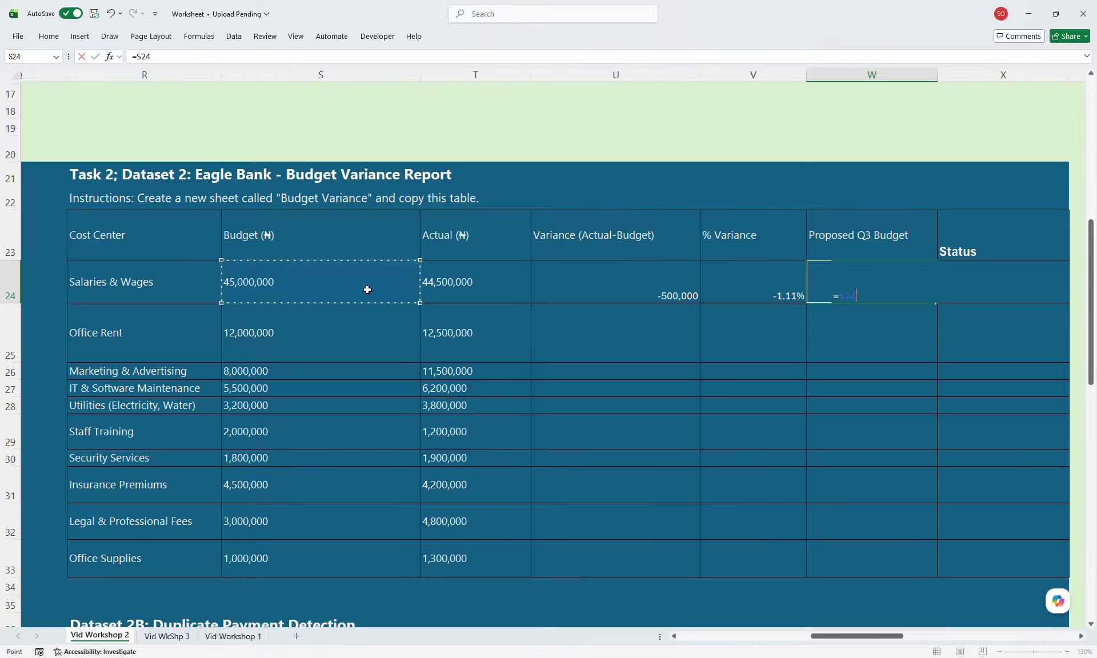
{"action": "type", "text": "-"}
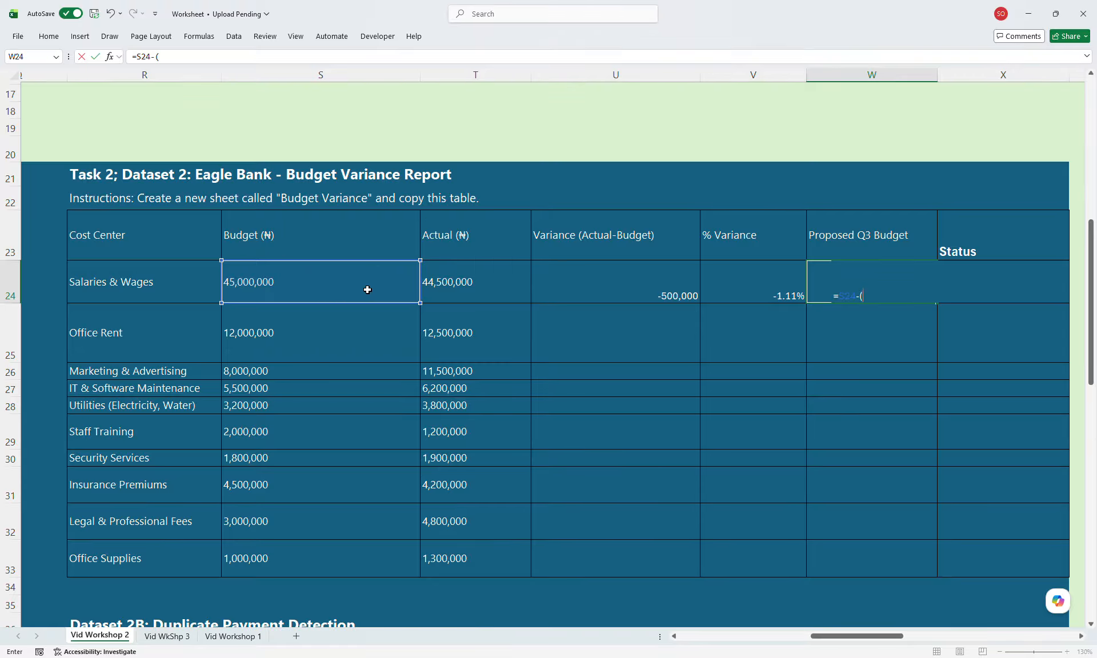
{"action": "type", "text": "(10%*"}
{"action": "left_click", "coordinate": [348, 289]}
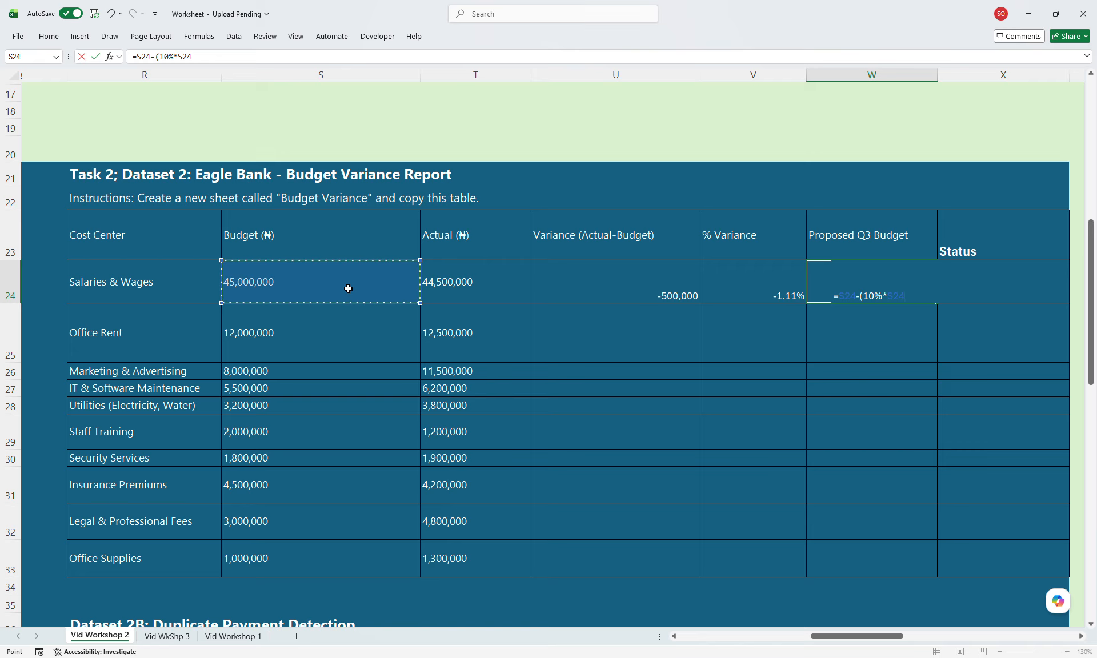
{"action": "type", "text": ")"}
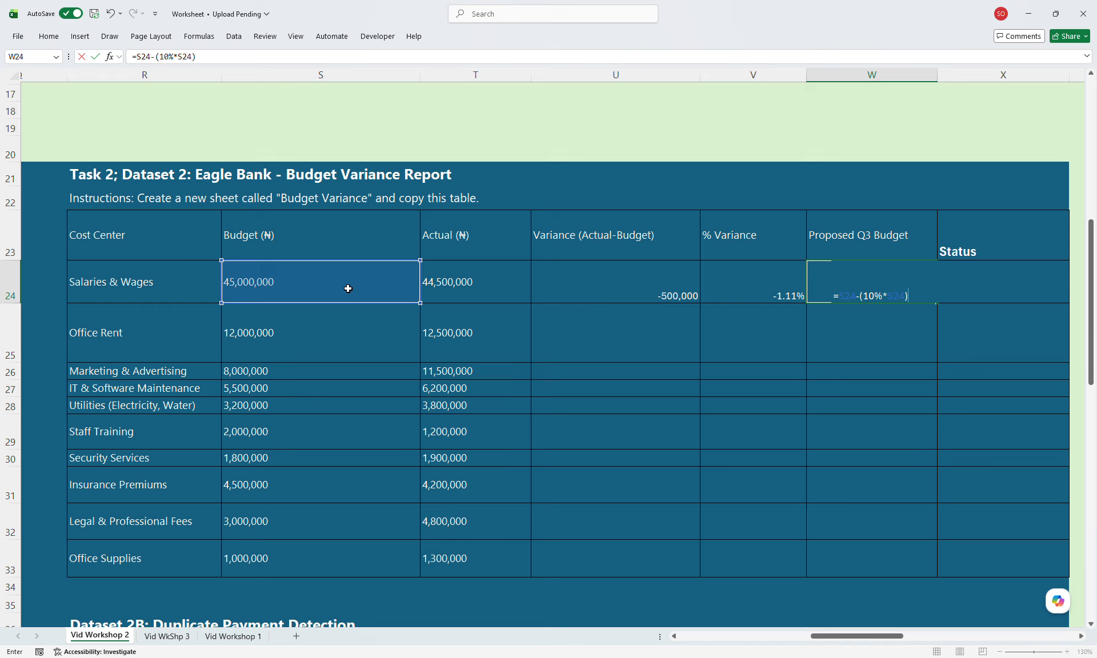
{"action": "key", "text": "Return"}
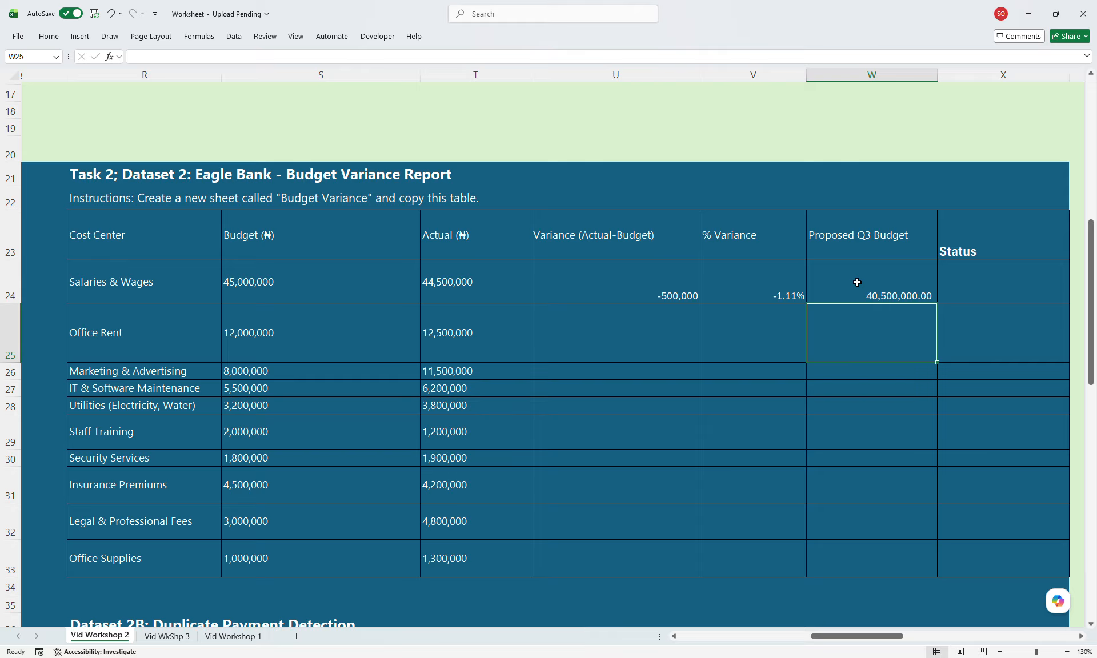
Enter the Salaries & Wages Status formula in X24: =IF(T24>S24, "Unfavourable", "Favourable").
{"action": "left_click", "coordinate": [968, 279]}
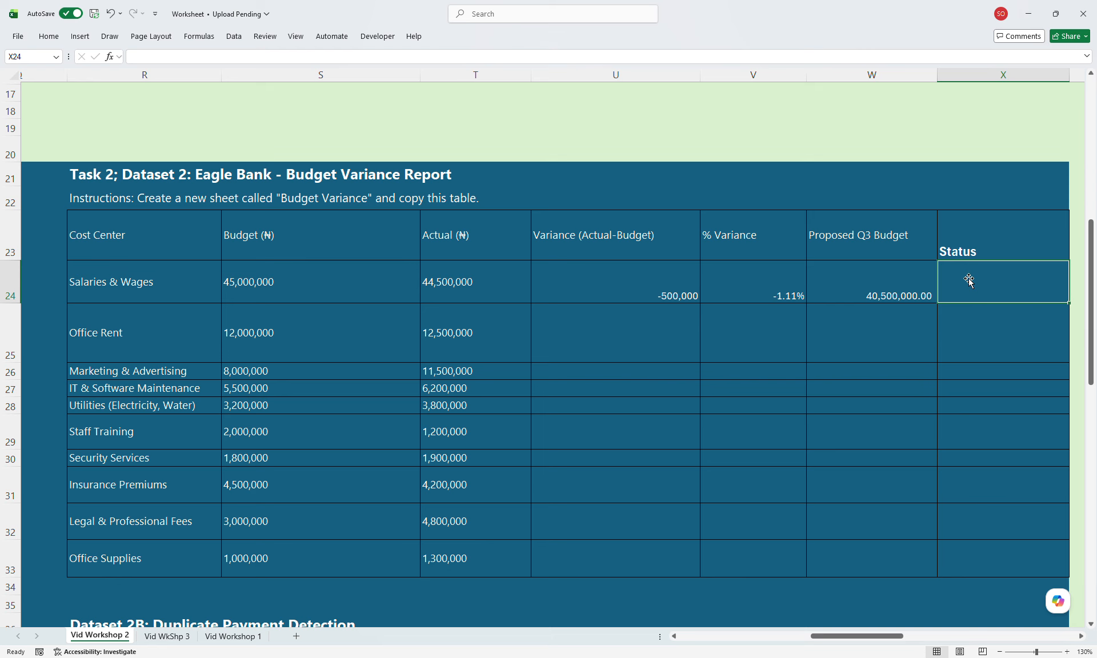
{"action": "type", "text": "="}
{"action": "type", "text": "if"}
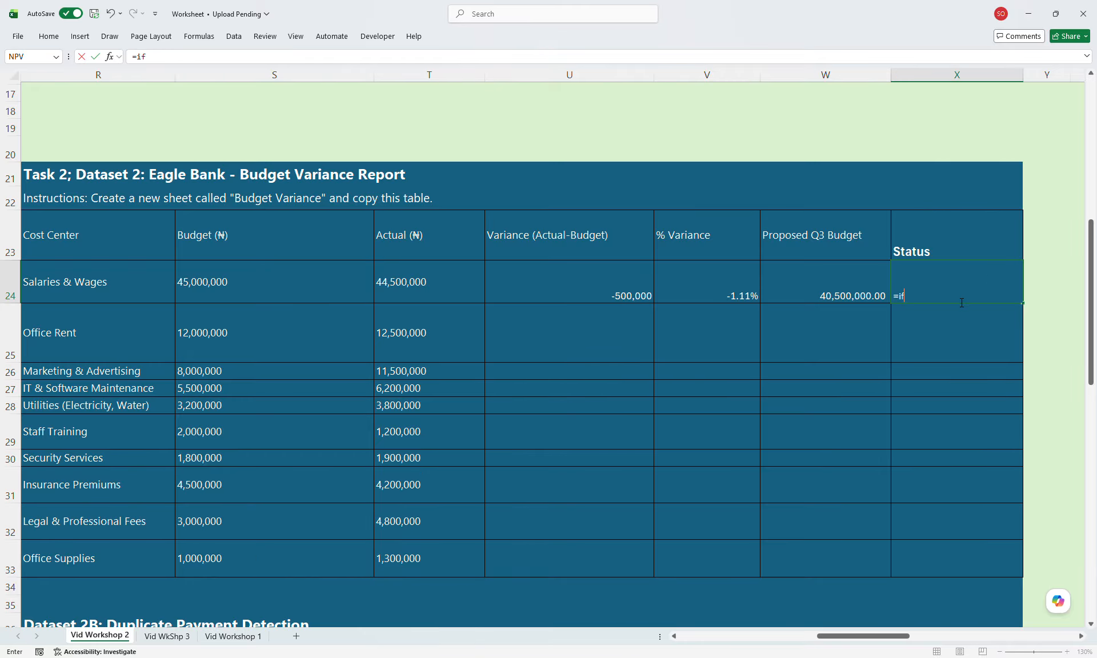
{"action": "key", "text": "Tab"}
{"action": "left_click", "coordinate": [400, 290]}
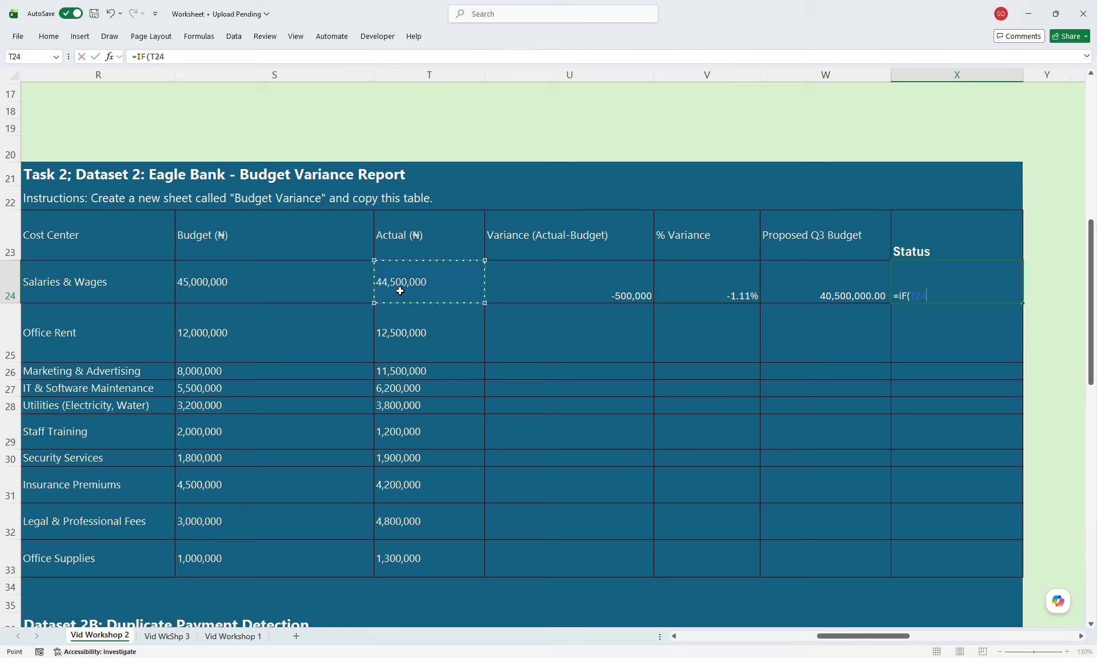
{"action": "type", "text": ">"}
{"action": "left_click", "coordinate": [284, 295]}
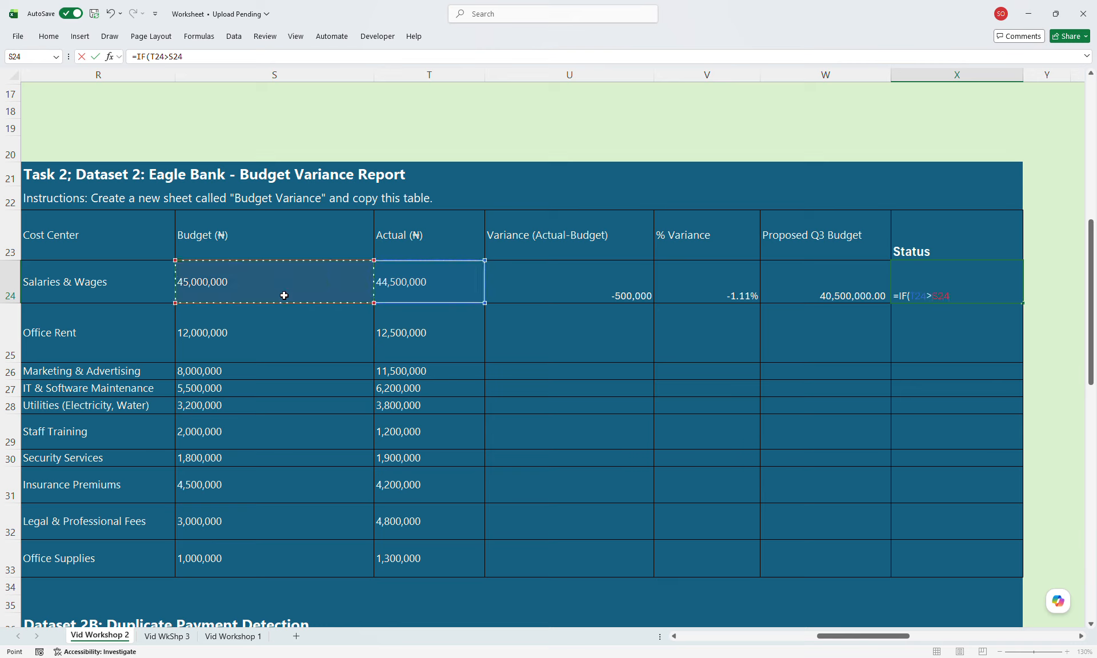
{"action": "type", "text": ","}
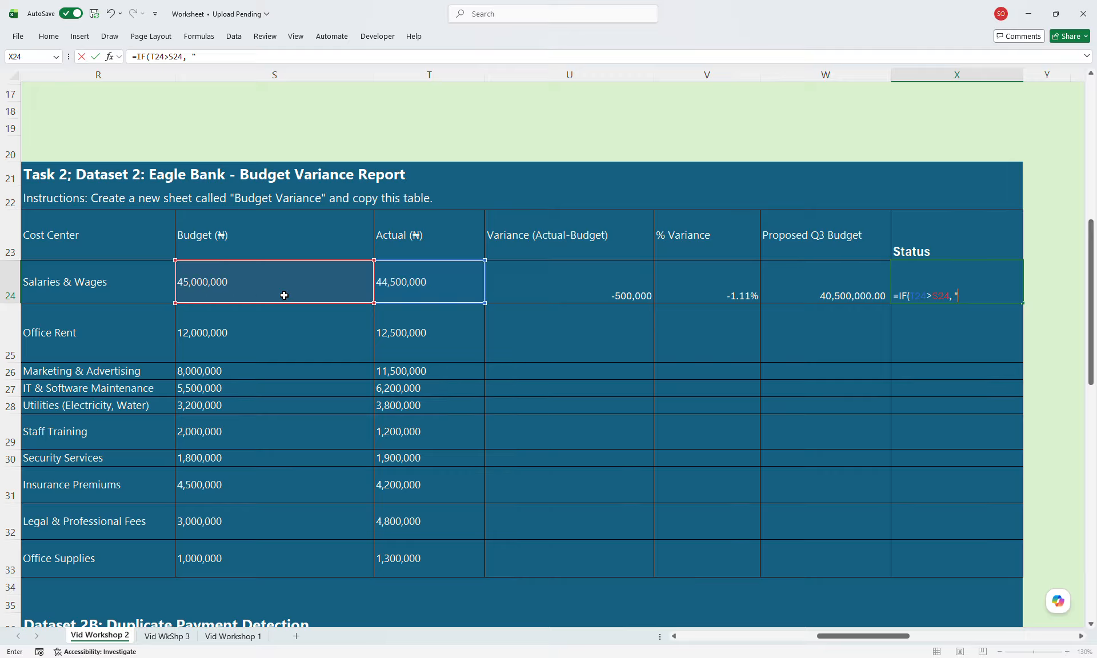
{"action": "type", "text": "Unfavourable\","}
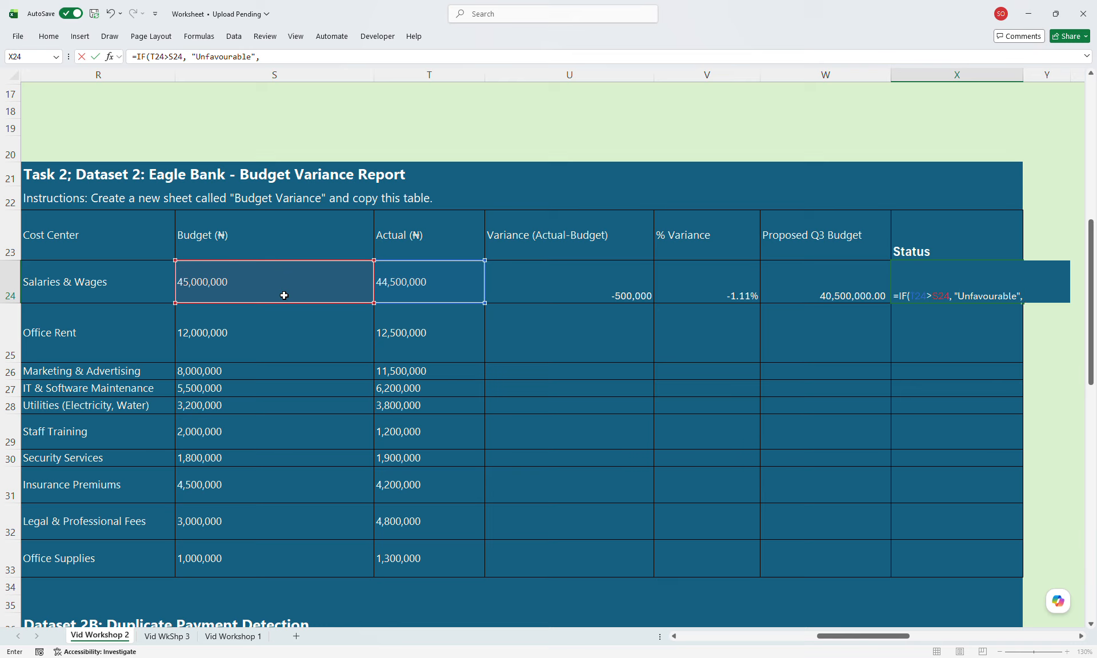
{"action": "type", "text": " \"Favourable"}
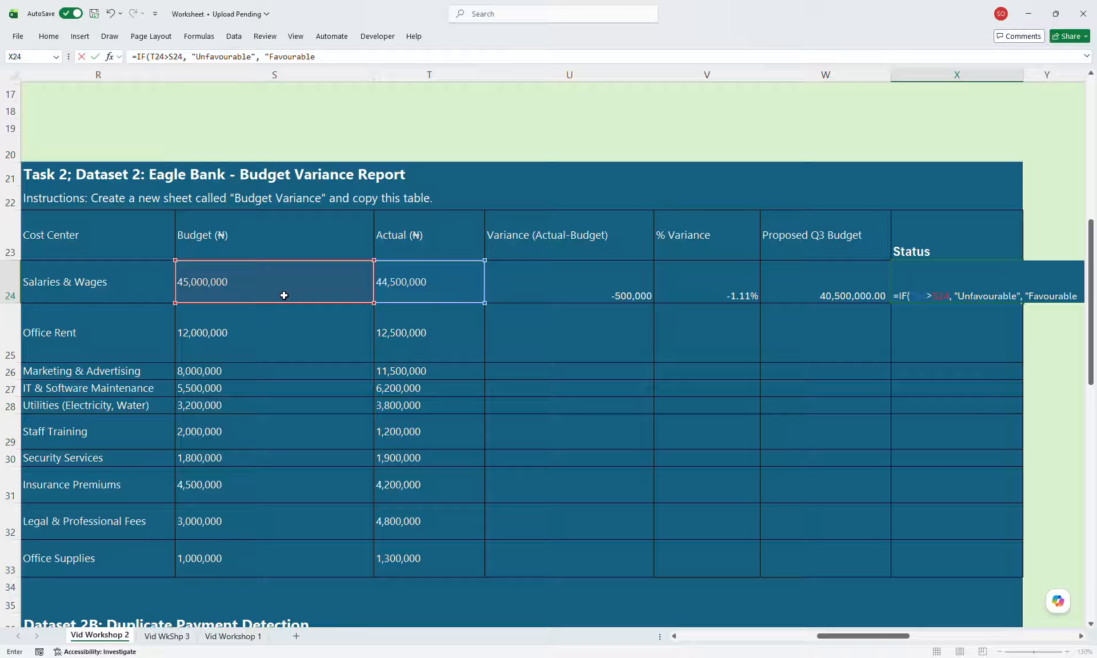
{"action": "type", "text": ")"}
{"action": "key", "text": "Return"}
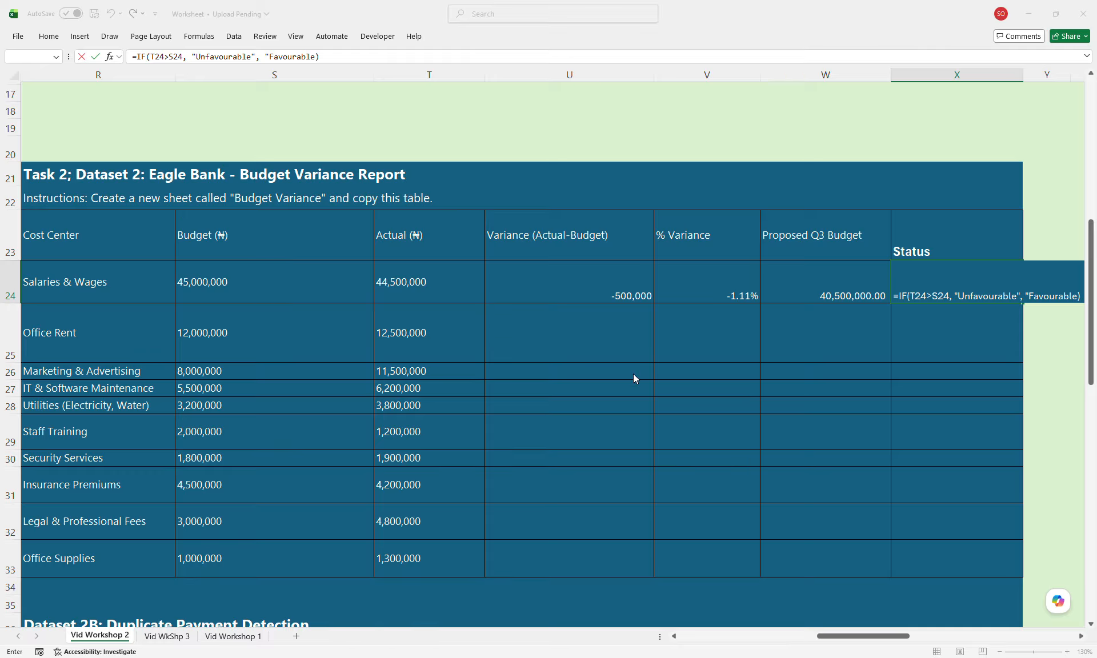
{"action": "key", "text": "Return"}
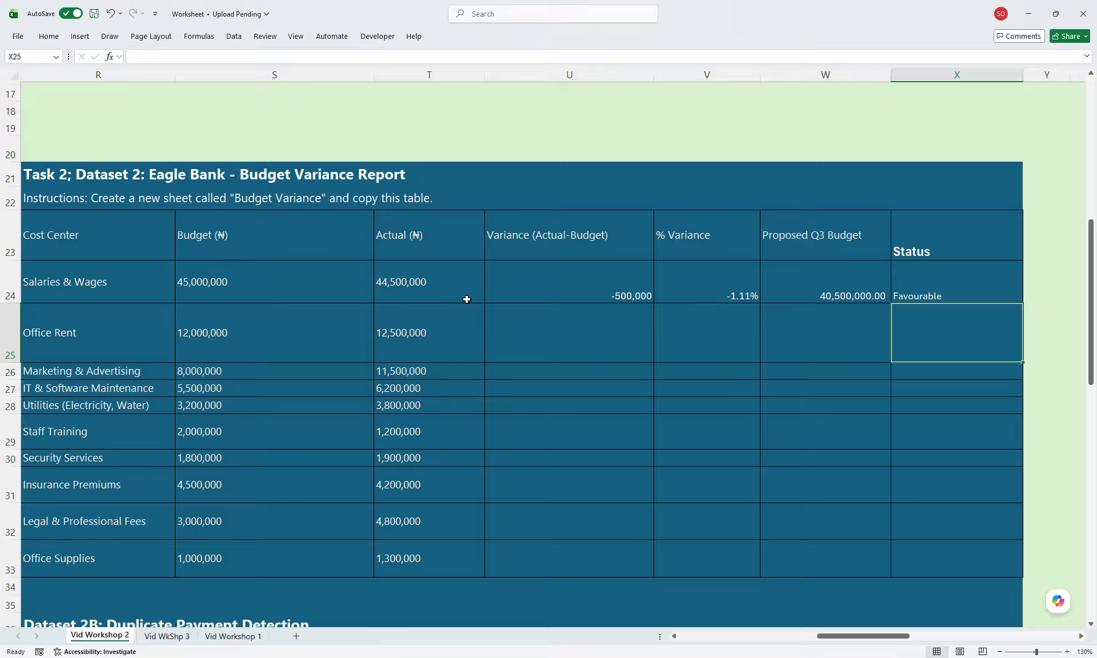
Fill the Salaries & Wages formulas in U24:X24 down through Office Supplies in row 33 and review the Marketing & Advertising row.
{"action": "left_click_drag", "start_coordinate": [516, 296], "coordinate": [742, 283]}
{"action": "left_click_drag", "start_coordinate": [828, 279], "coordinate": [959, 279]}
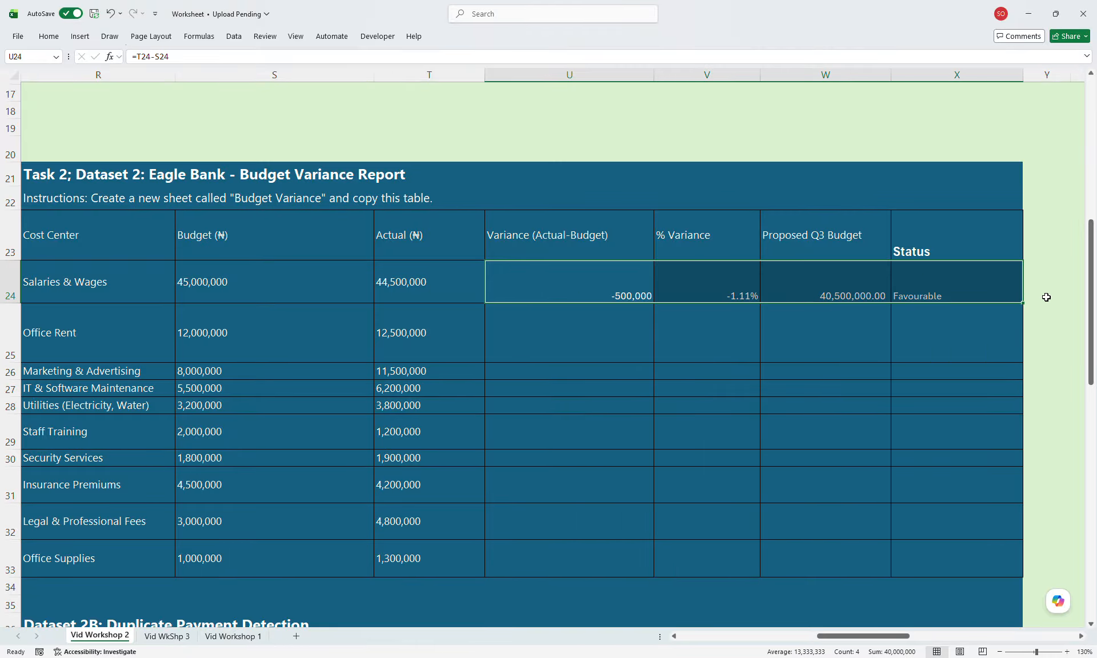
{"action": "left_click_drag", "start_coordinate": [1027, 307], "coordinate": [1022, 570]}
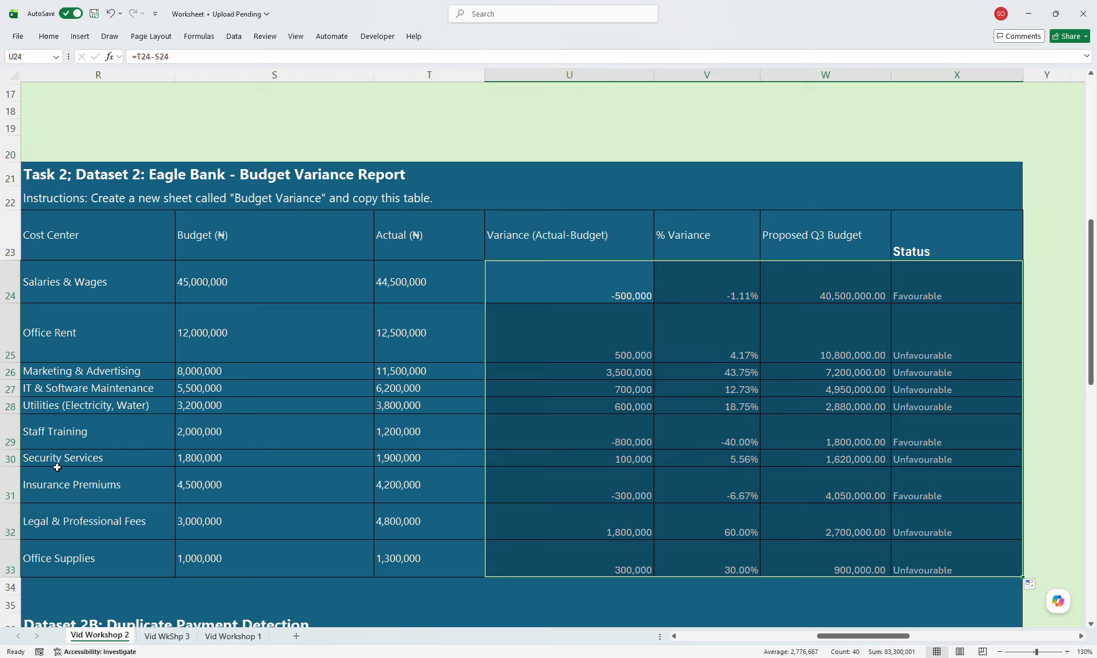
{"action": "left_click", "coordinate": [382, 461]}
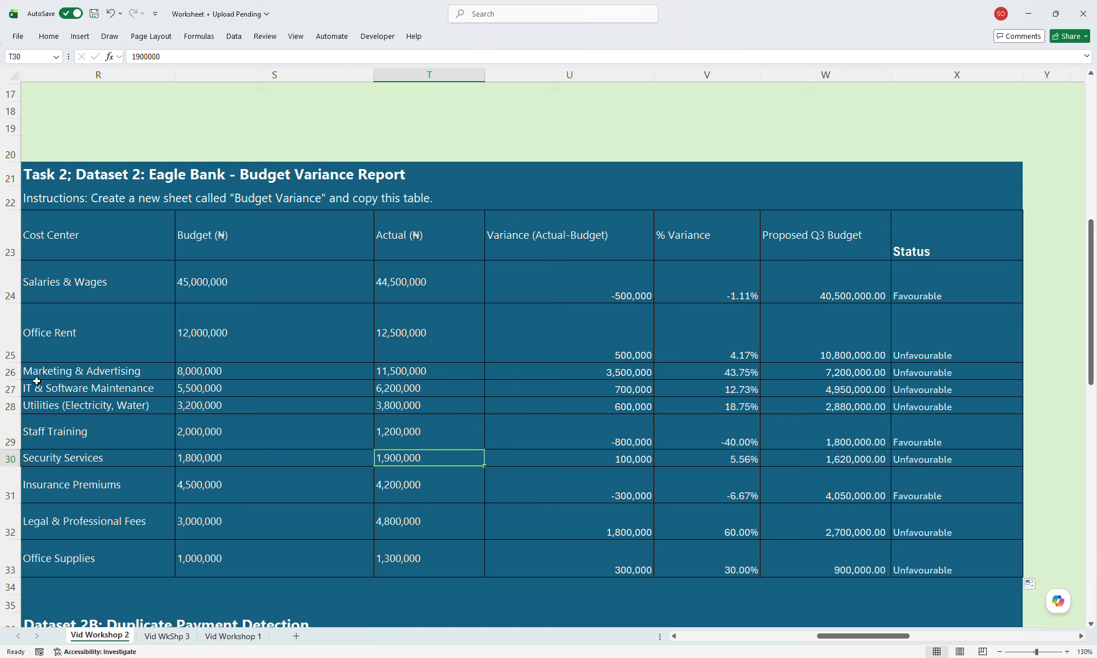
{"action": "left_click_drag", "start_coordinate": [37, 377], "coordinate": [958, 372]}
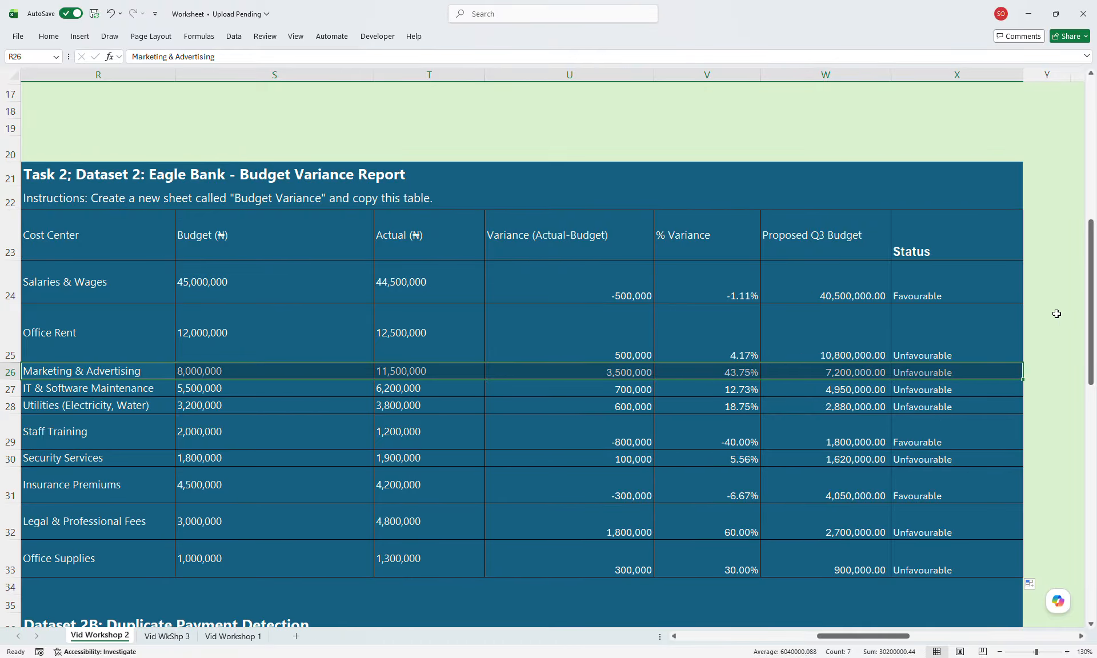
Highlight duplicate invoice numbers in T39:T58 of the Dataset 2B table with conditional formatting, using light red fill and dark red text.
{"action": "left_click_drag", "start_coordinate": [1091, 311], "coordinate": [1096, 473]}
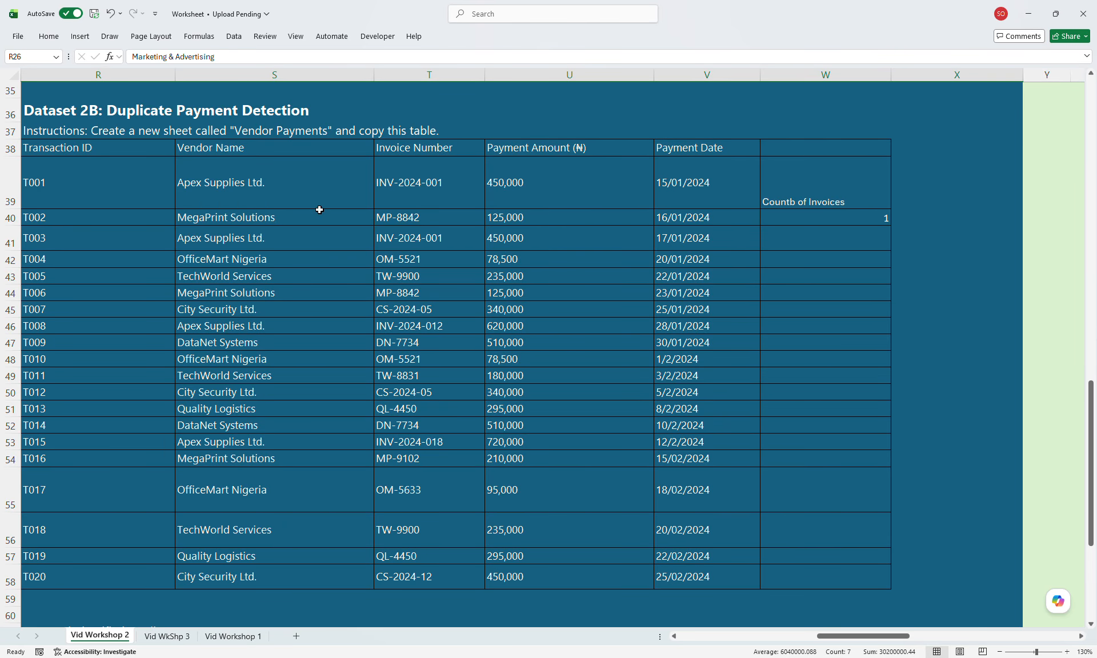
{"action": "left_click", "coordinate": [437, 181]}
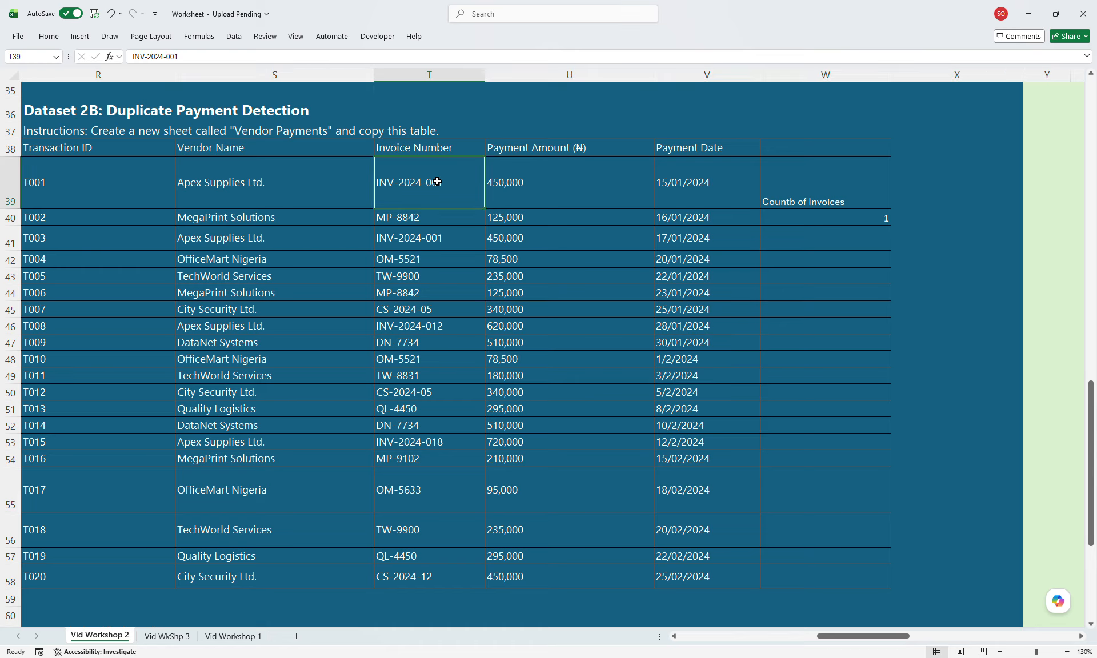
{"action": "left_click_drag", "start_coordinate": [437, 181], "coordinate": [473, 577]}
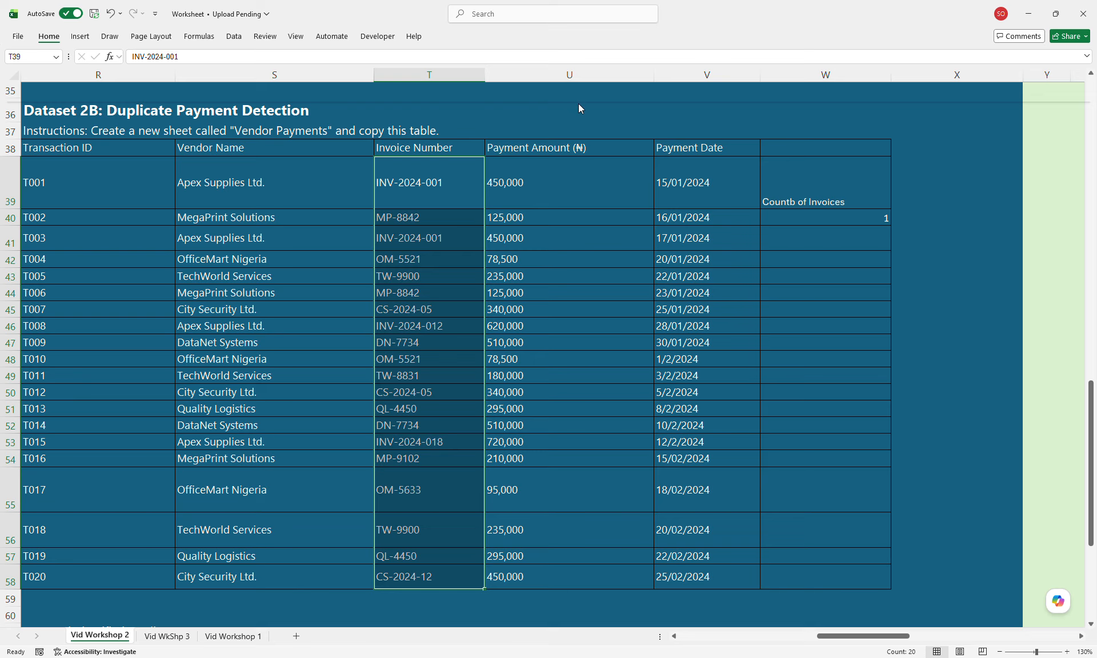
{"action": "left_click", "coordinate": [694, 250]}
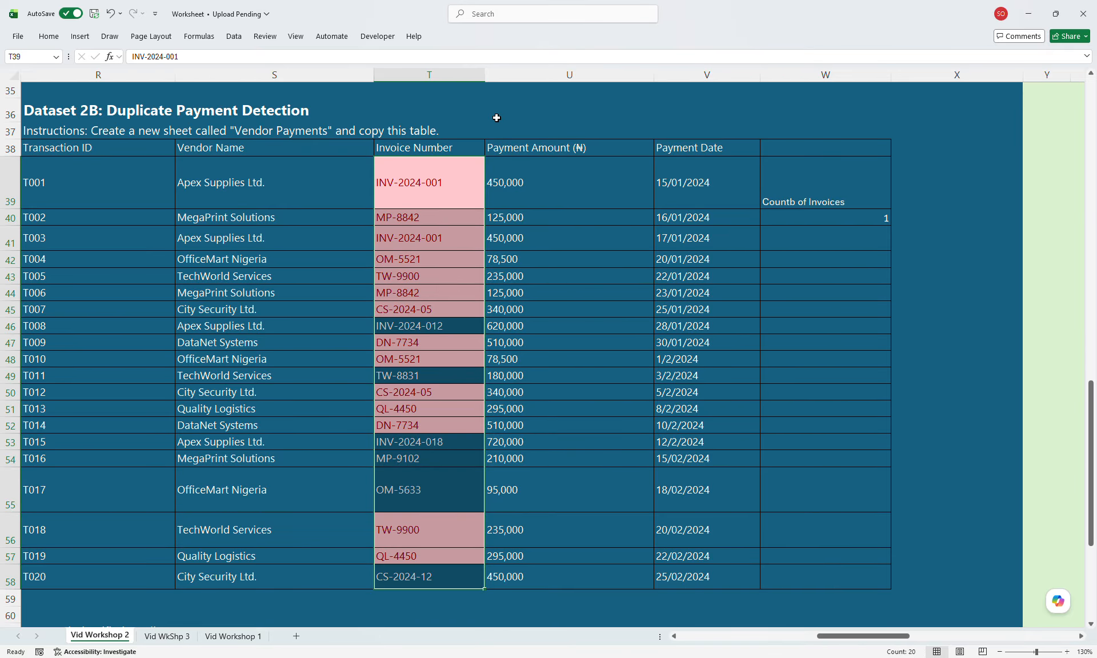
Highlight duplicate payment amounts in U39:U58 with conditional formatting, using light red fill and dark red text.
{"action": "left_click", "coordinate": [541, 182]}
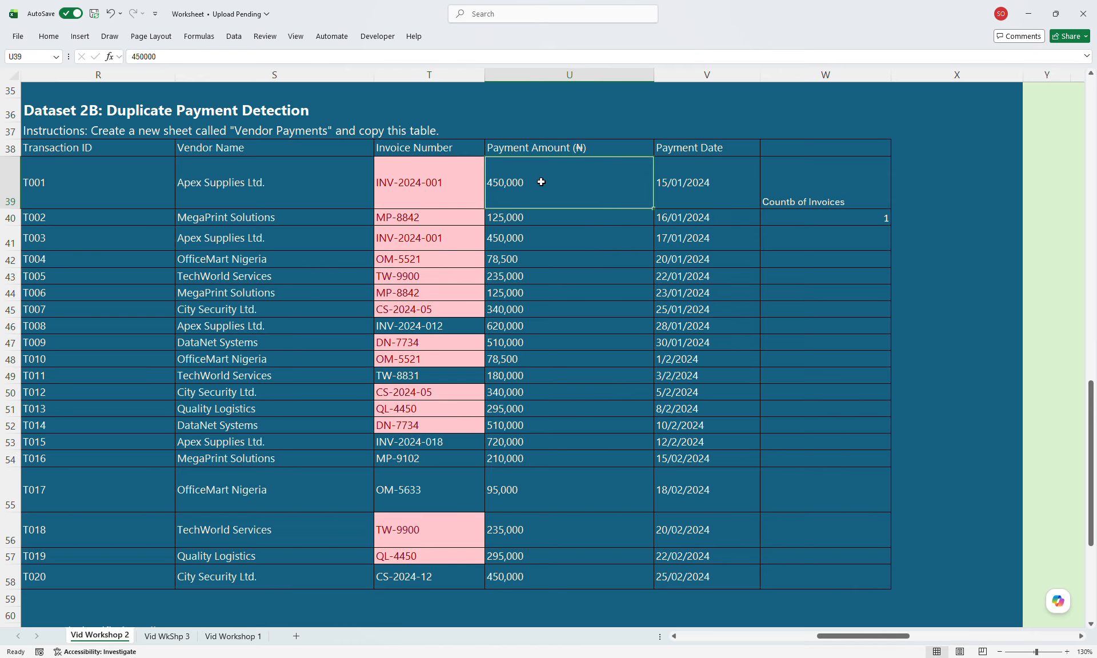
{"action": "left_click_drag", "start_coordinate": [540, 181], "coordinate": [542, 570]}
{"action": "left_click", "coordinate": [47, 36]}
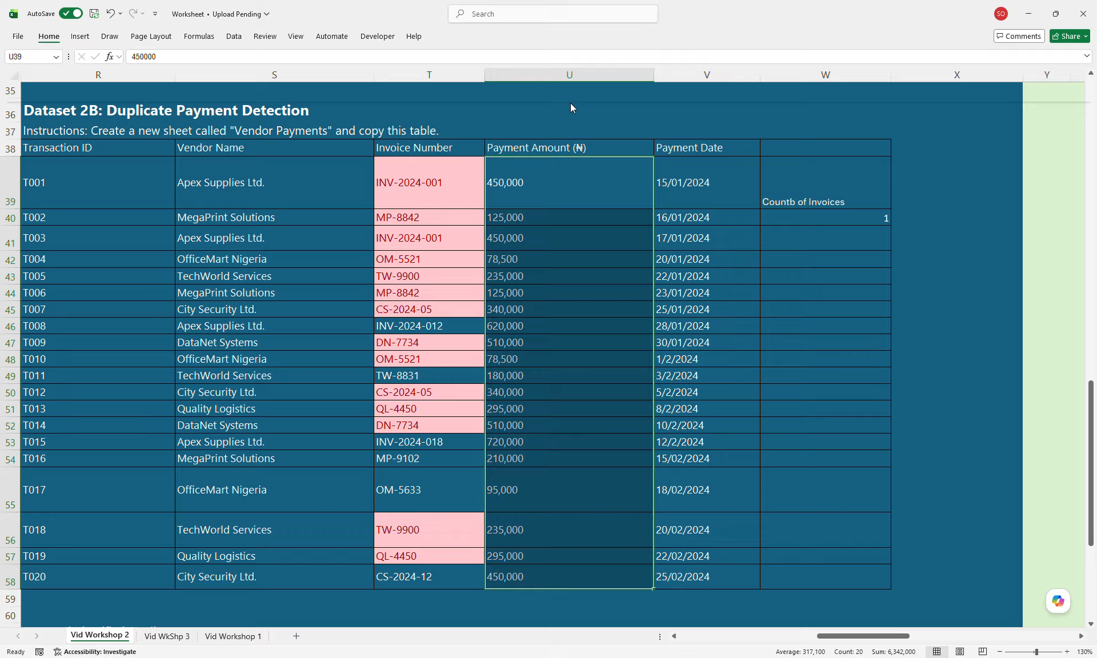
{"action": "left_click", "coordinate": [681, 248]}
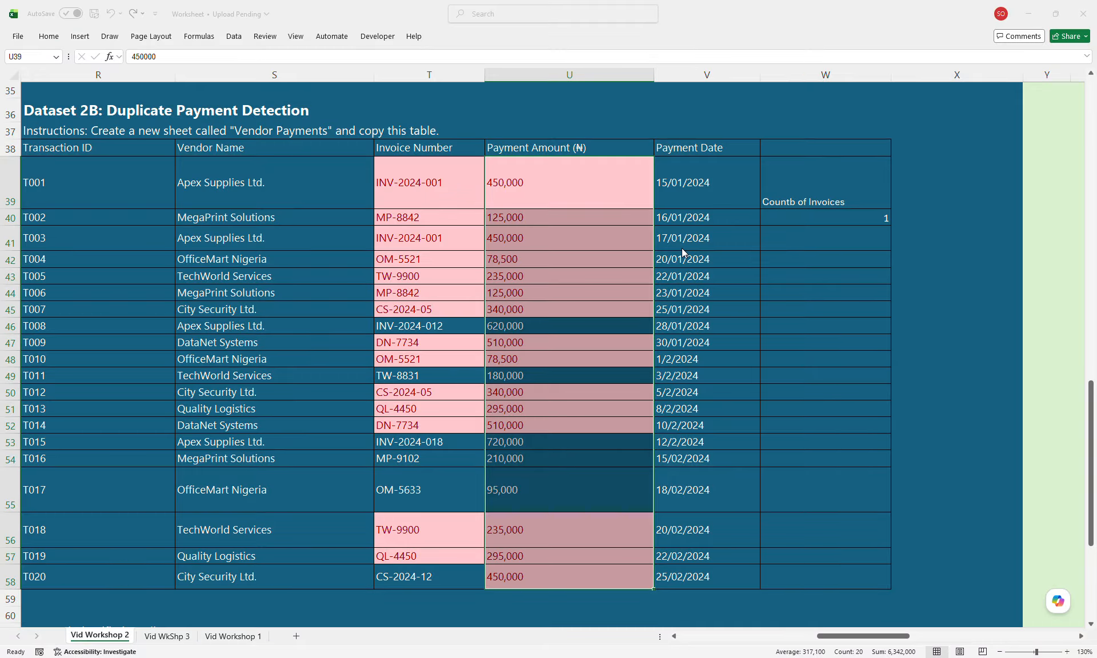
{"action": "left_click", "coordinate": [945, 549]}
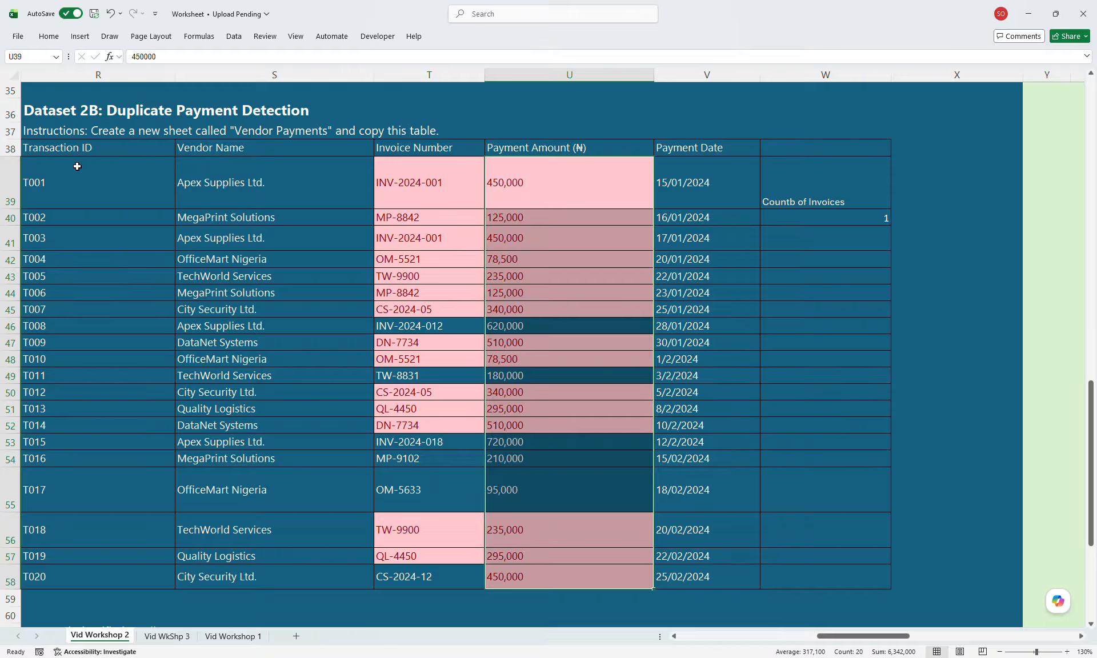
Apply duplicate-value conditional formatting to the transaction IDs in R39:R58.
{"action": "left_click_drag", "start_coordinate": [62, 170], "coordinate": [81, 578]}
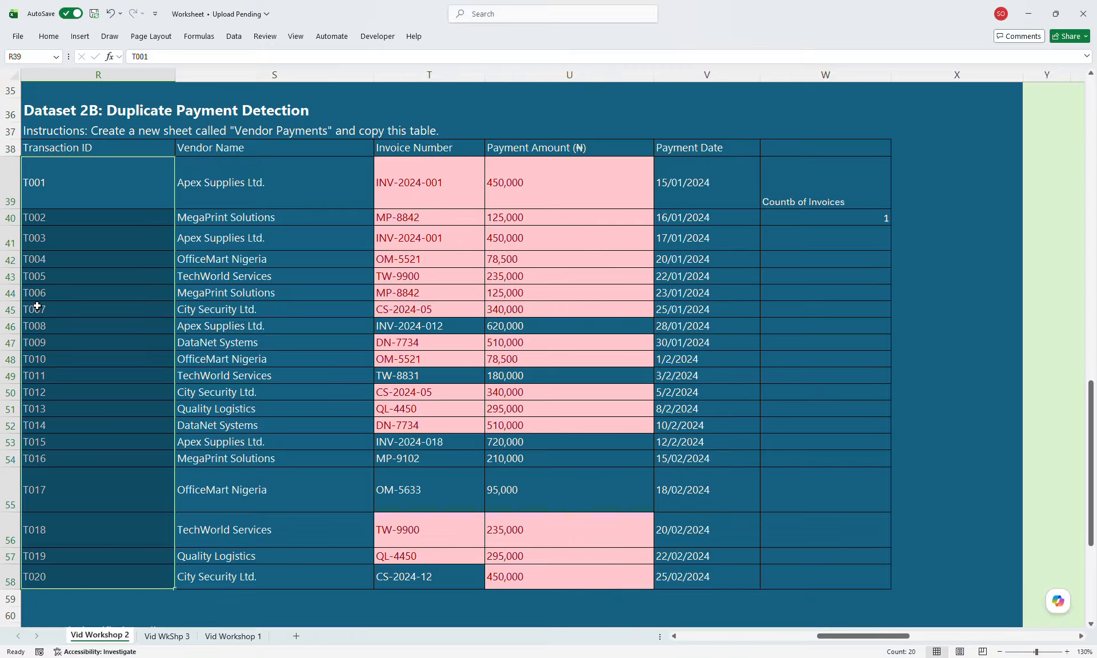
{"action": "left_click", "coordinate": [47, 41]}
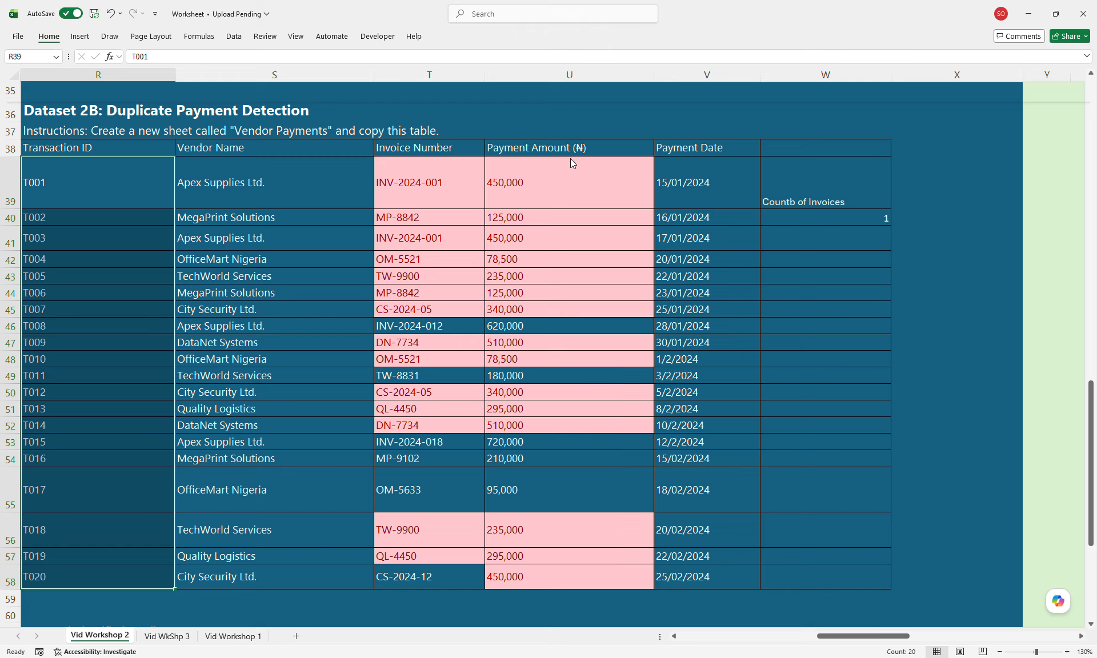
{"action": "left_click", "coordinate": [675, 247]}
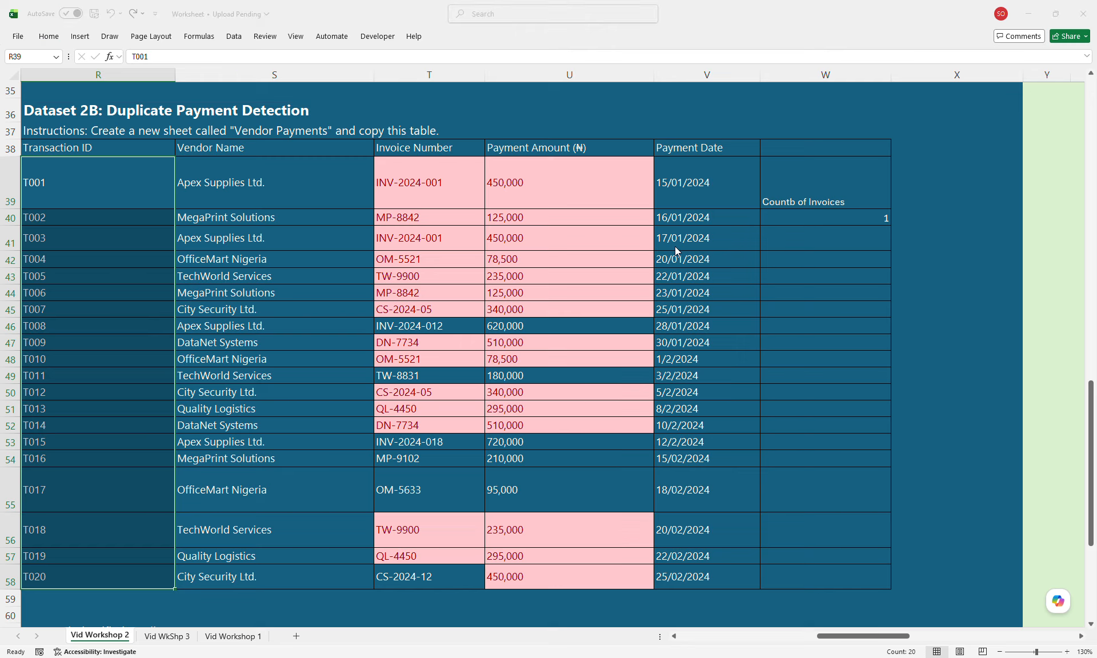
{"action": "left_click", "coordinate": [927, 552]}
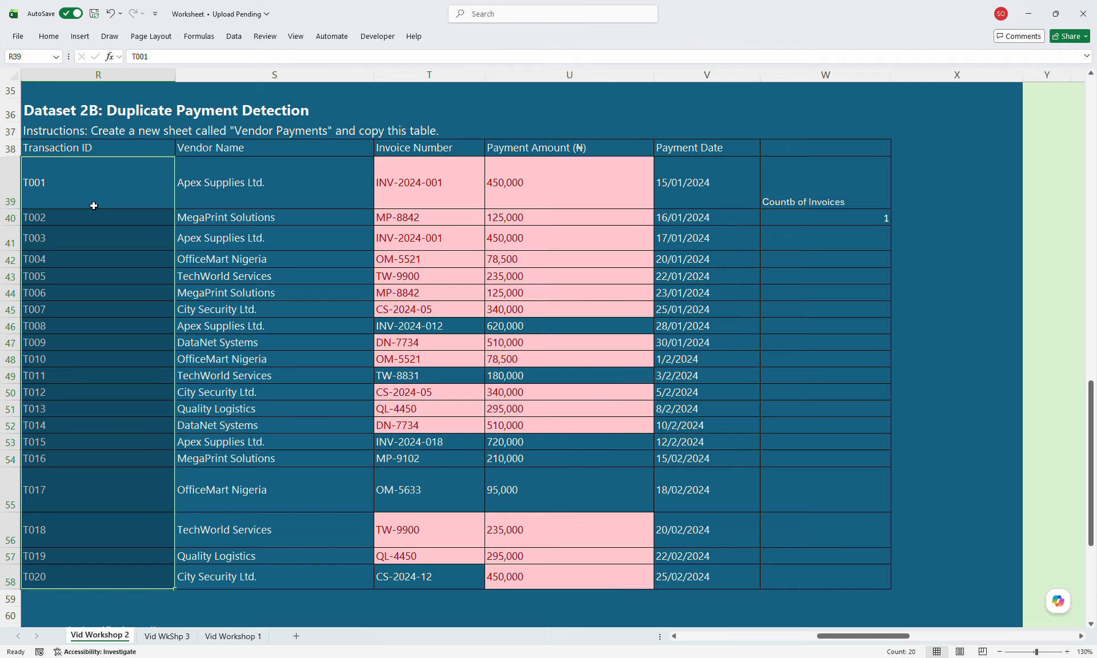
Replace the count formula in W40 with a COUNTIF over the payment amounts in U39:U58.
{"action": "scroll", "coordinate": [93, 206], "scroll_direction": "down", "scroll_amount": 2}
{"action": "scroll", "coordinate": [93, 205], "scroll_direction": "up", "scroll_amount": 4}
{"action": "scroll", "coordinate": [512, 354], "scroll_direction": "down", "scroll_amount": 1}
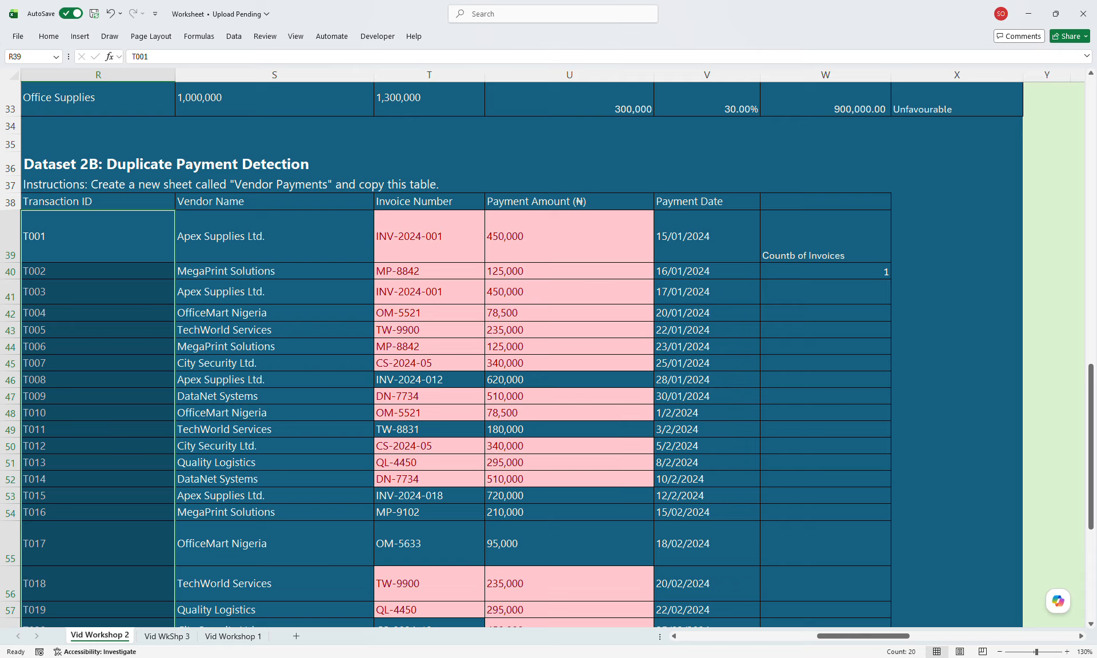
{"action": "left_click", "coordinate": [846, 275]}
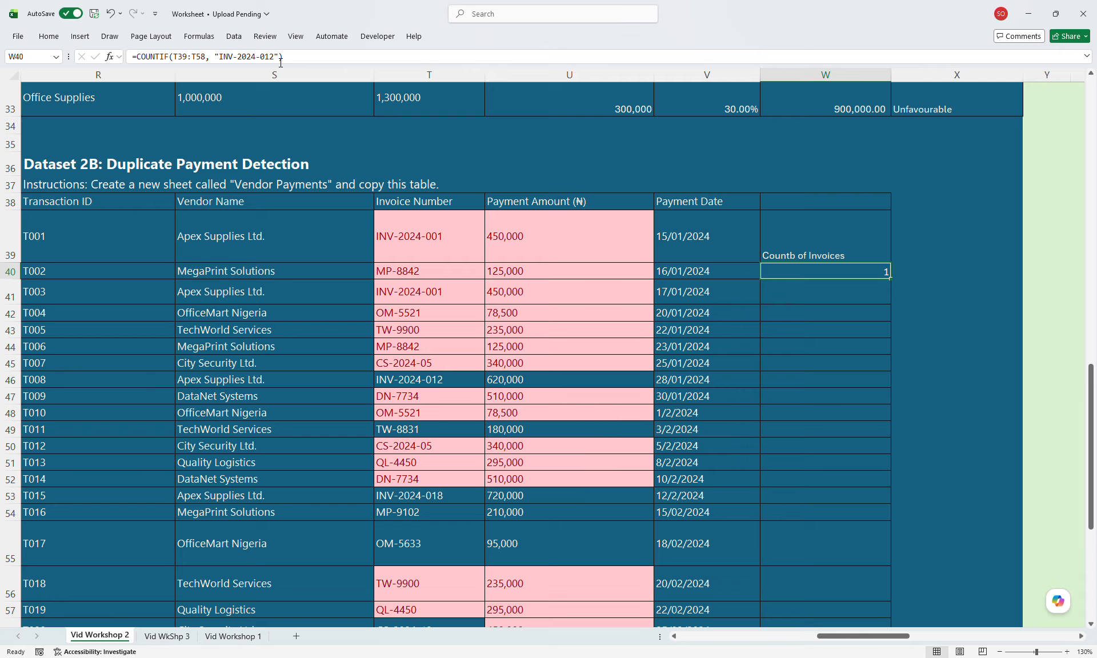
{"action": "left_click_drag", "start_coordinate": [293, 61], "coordinate": [138, 57]}
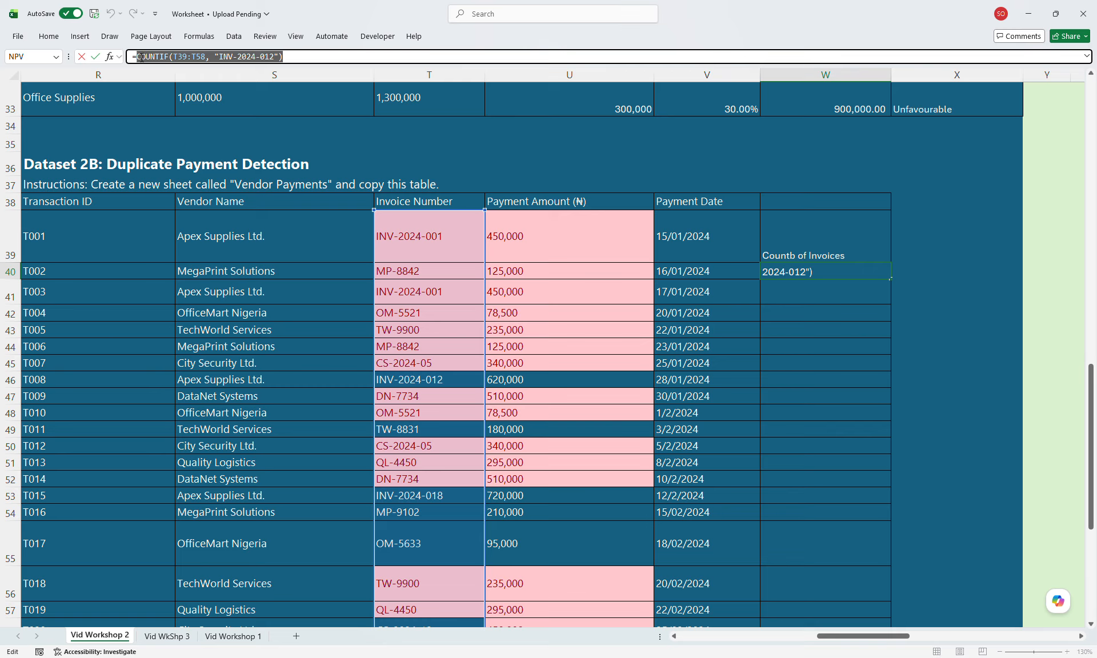
{"action": "key", "text": "BackSpace"}
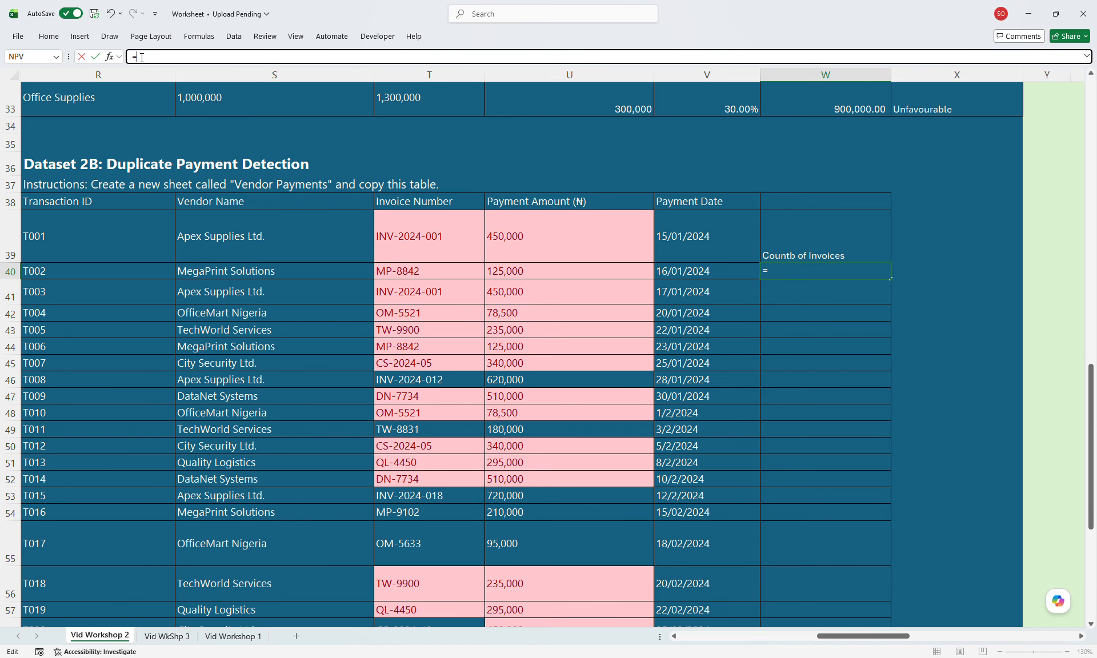
{"action": "type", "text": "coun"}
{"action": "double_click", "coordinate": [160, 105]}
{"action": "left_click_drag", "start_coordinate": [552, 231], "coordinate": [571, 606]}
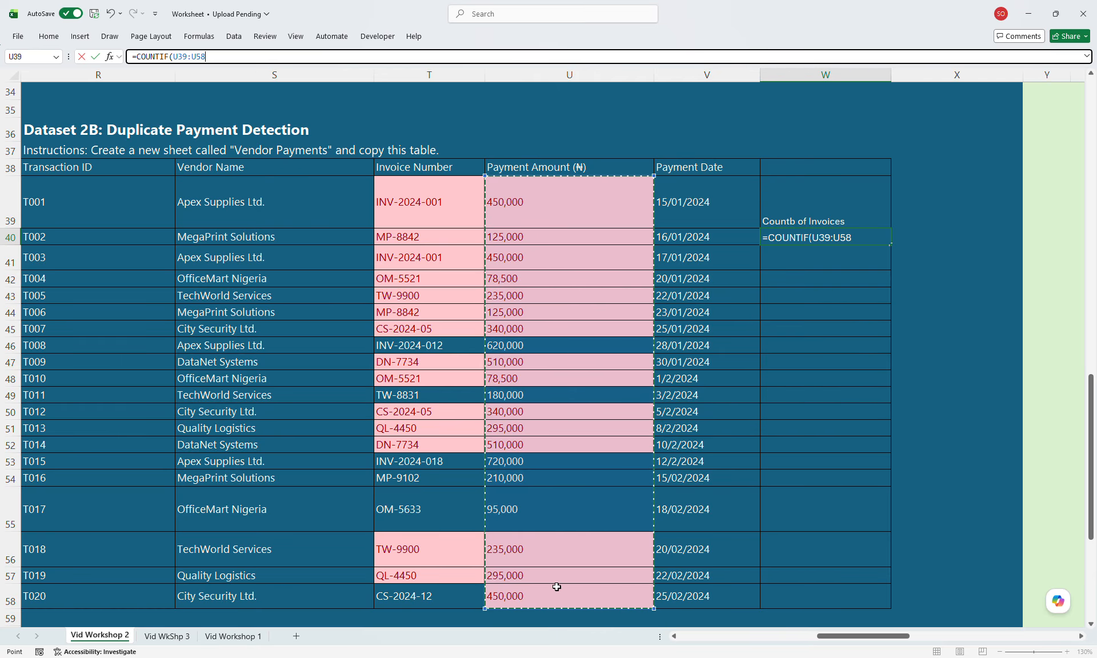
Complete the W40 COUNTIF formula with the criterion ">50,000" and enter it.
{"action": "type", "text": ","}
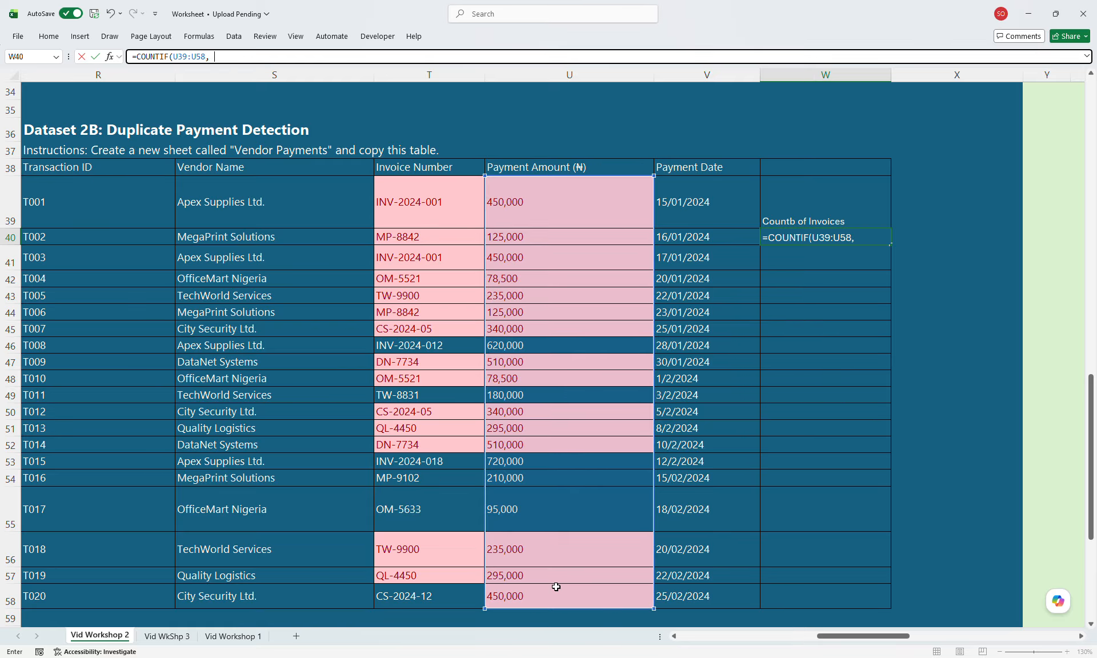
{"action": "type", "text": " \">50,000"}
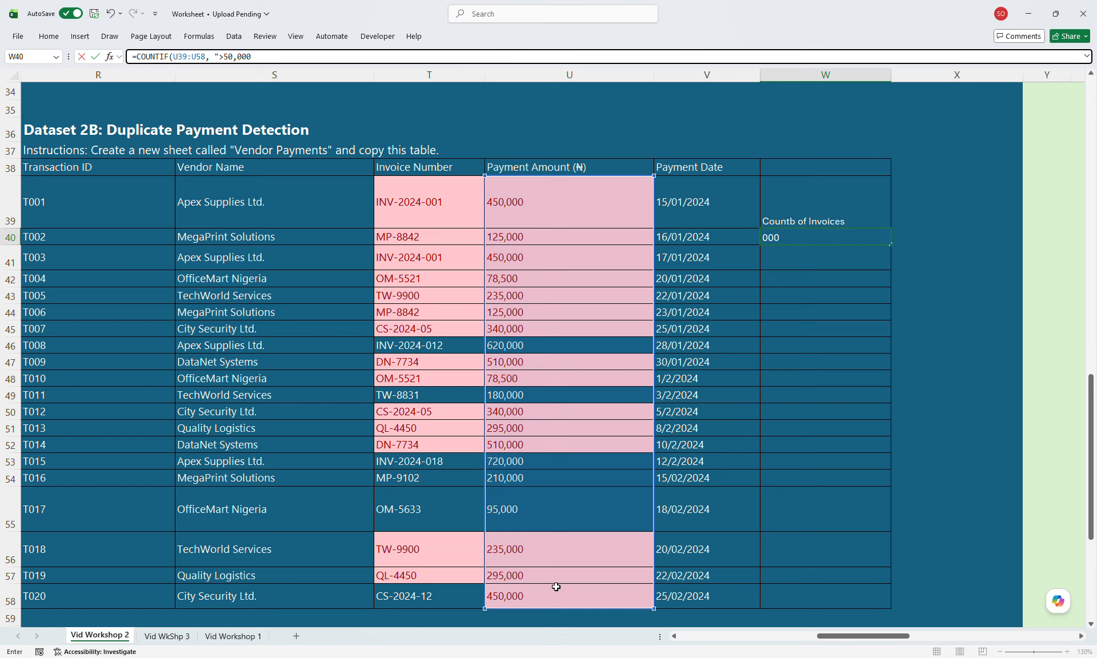
{"action": "type", "text": ")"}
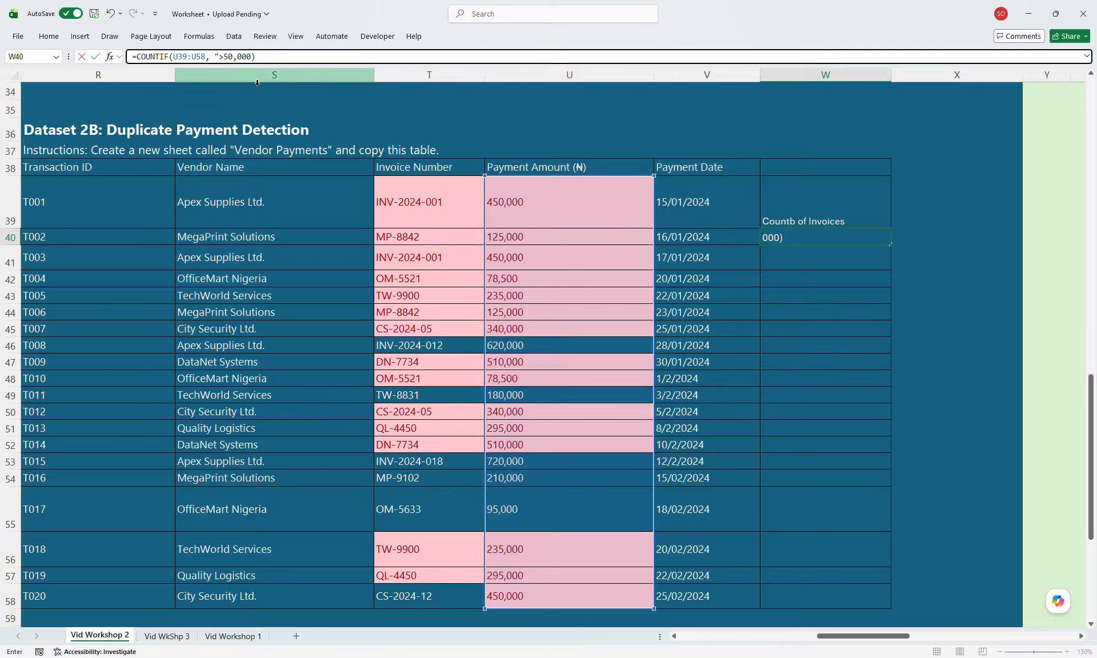
{"action": "left_click", "coordinate": [256, 64]}
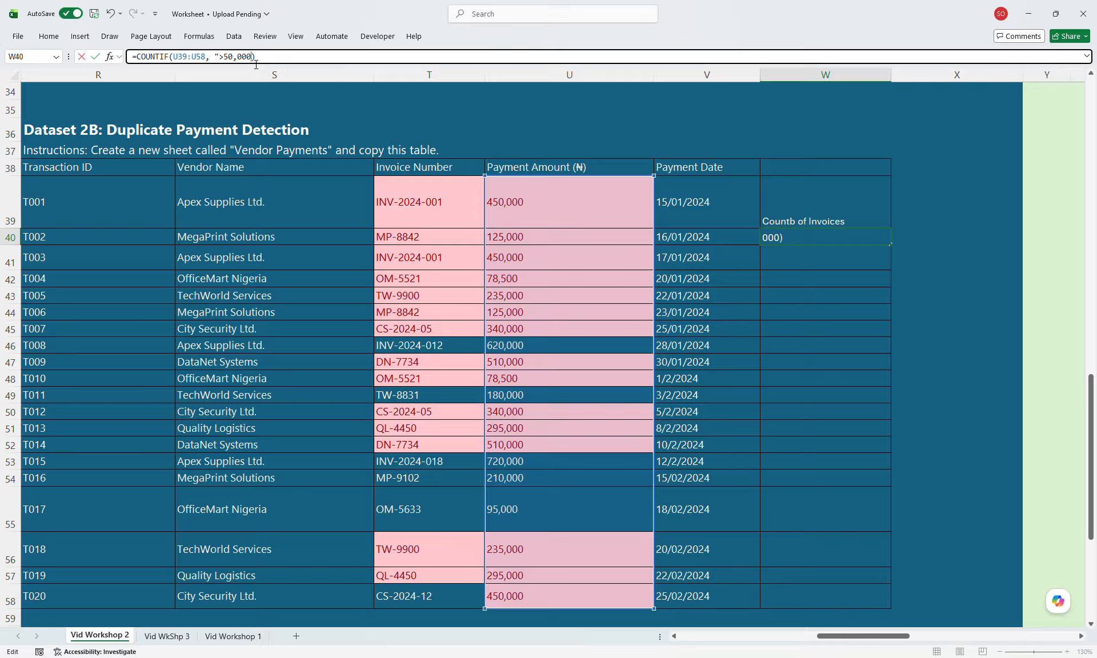
{"action": "type", "text": "\""}
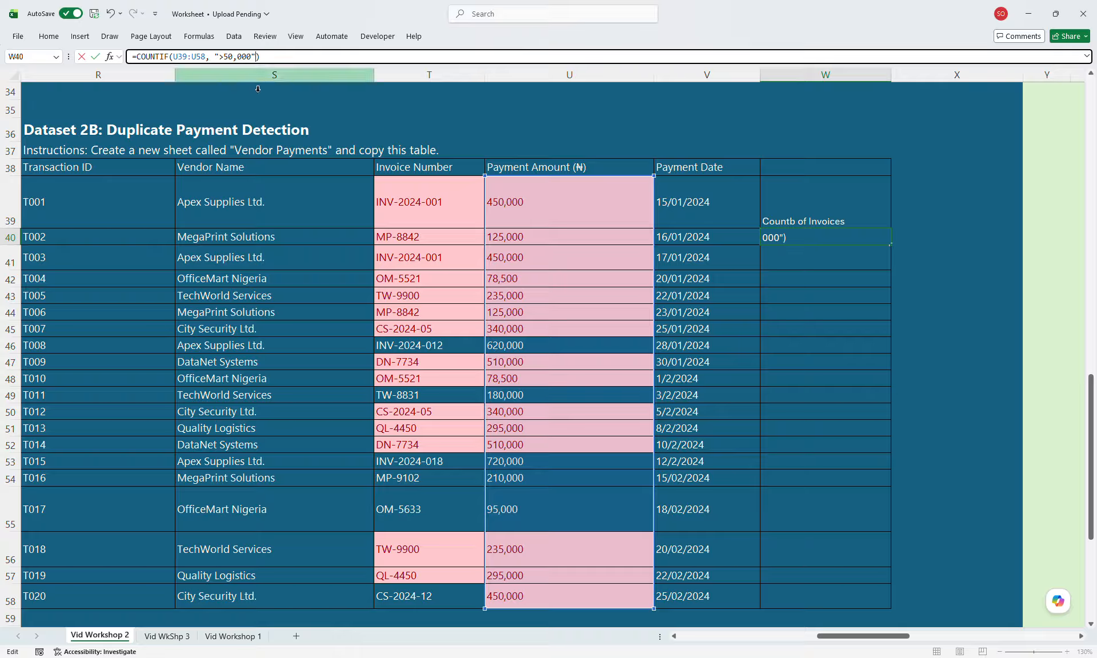
{"action": "key", "text": "Return"}
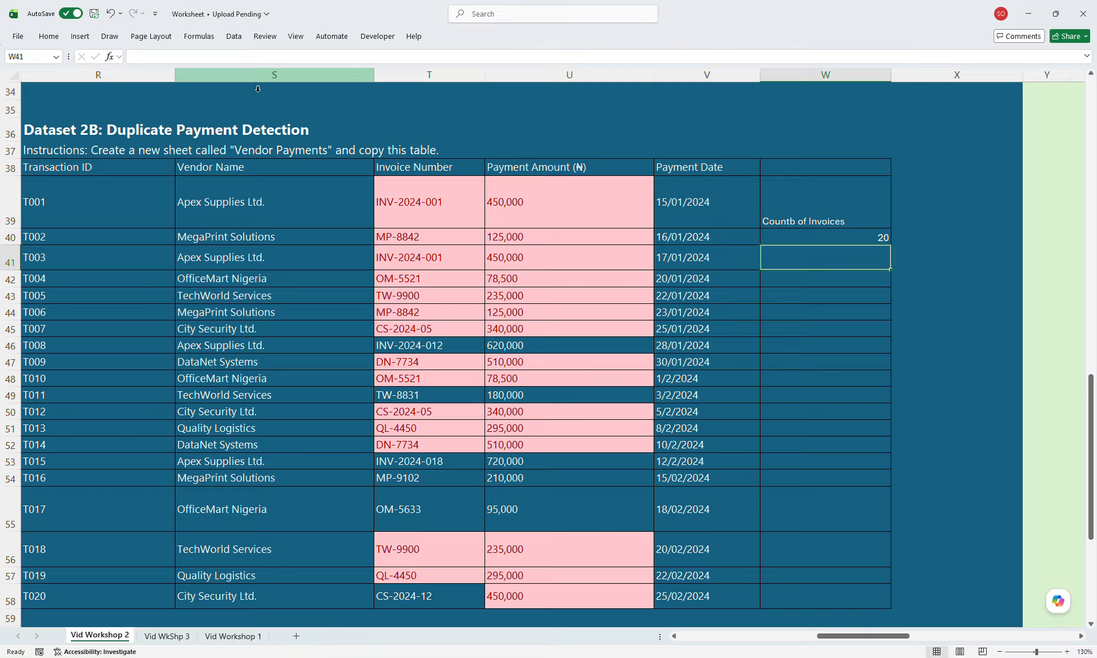
Review the counted payment amounts and set the criterion of the W40 COUNTIF formula to ">200,000".
{"action": "left_click", "coordinate": [815, 240]}
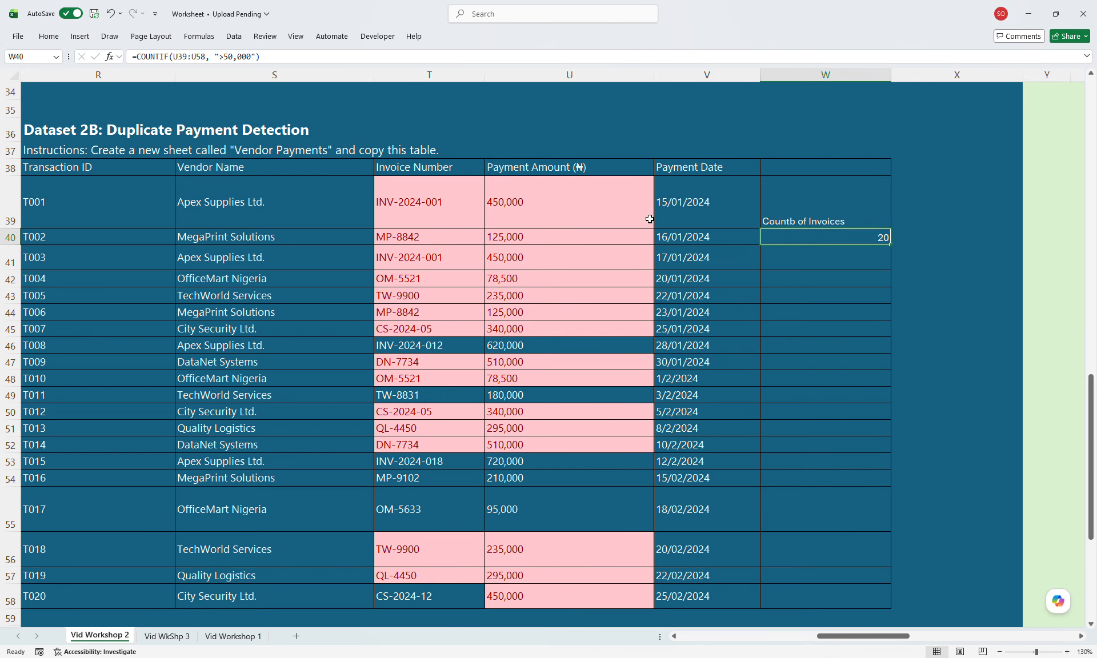
{"action": "left_click", "coordinate": [521, 206]}
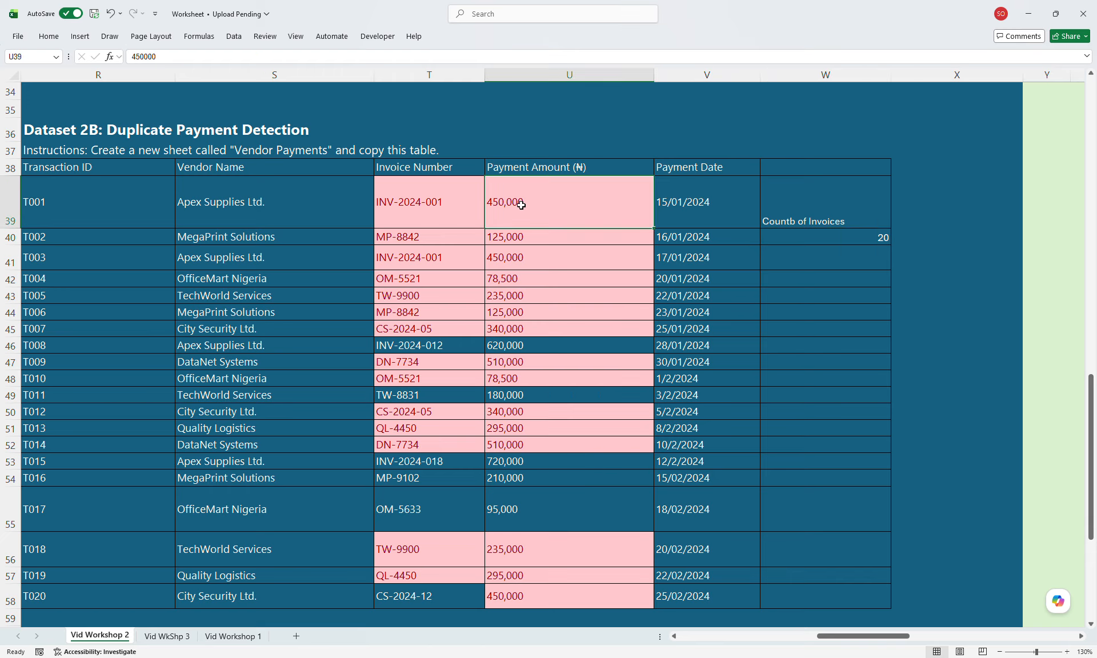
{"action": "left_click_drag", "start_coordinate": [530, 257], "coordinate": [559, 603]}
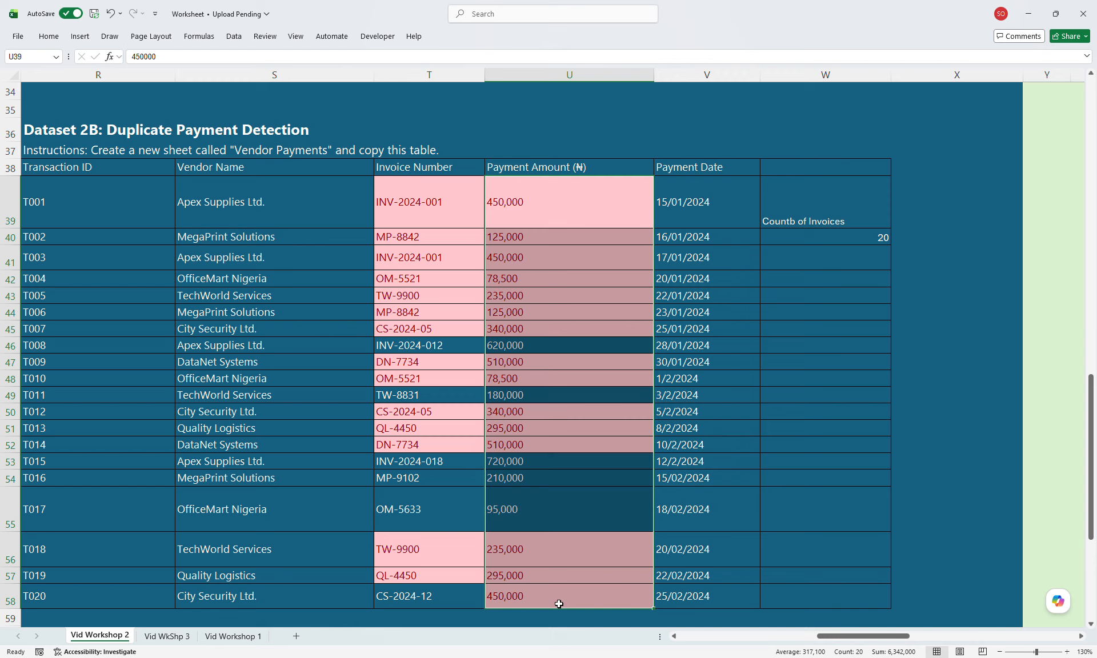
{"action": "left_click", "coordinate": [861, 238]}
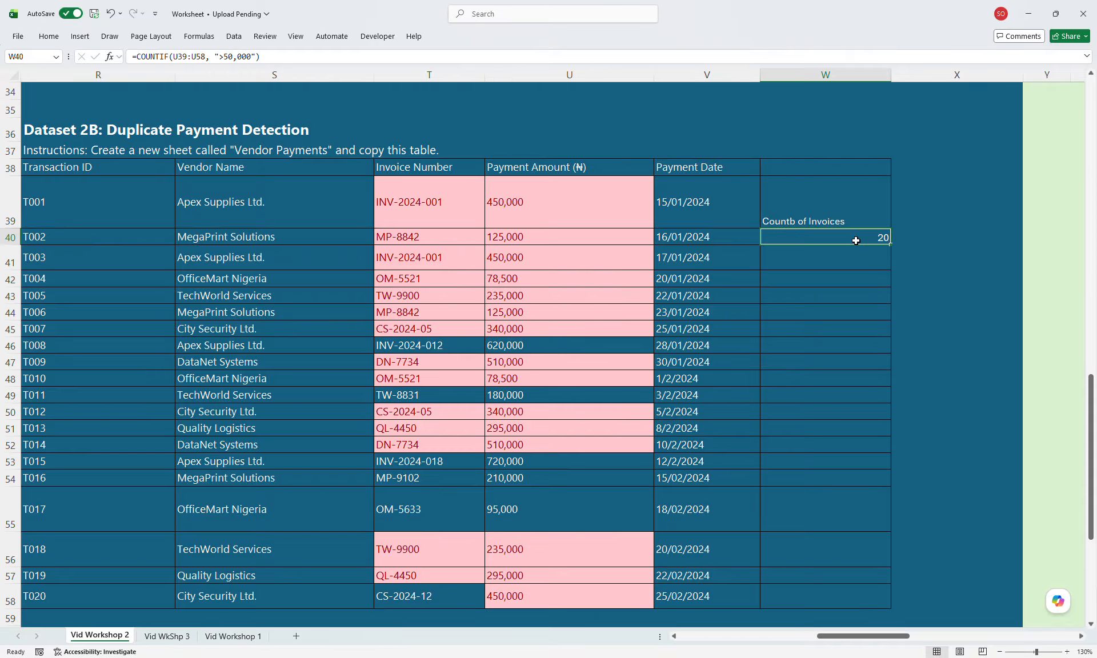
{"action": "left_click", "coordinate": [237, 57]}
{"action": "key", "text": "BackSpace"}
{"action": "key", "text": "BackSpace"}
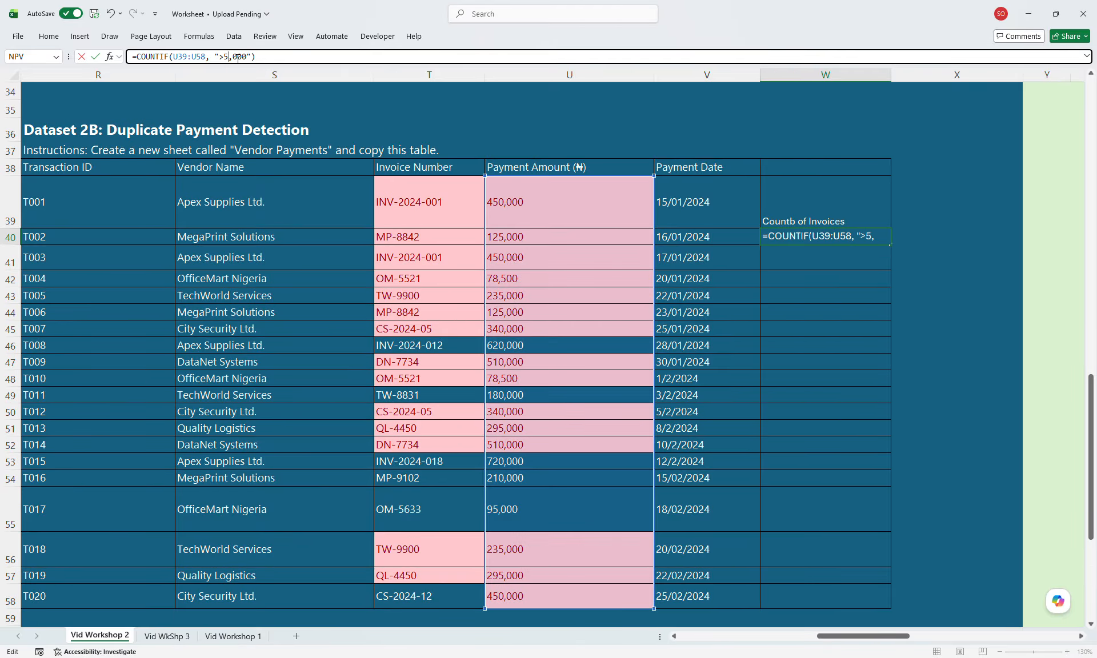
{"action": "type", "text": "200"}
{"action": "key", "text": "Return"}
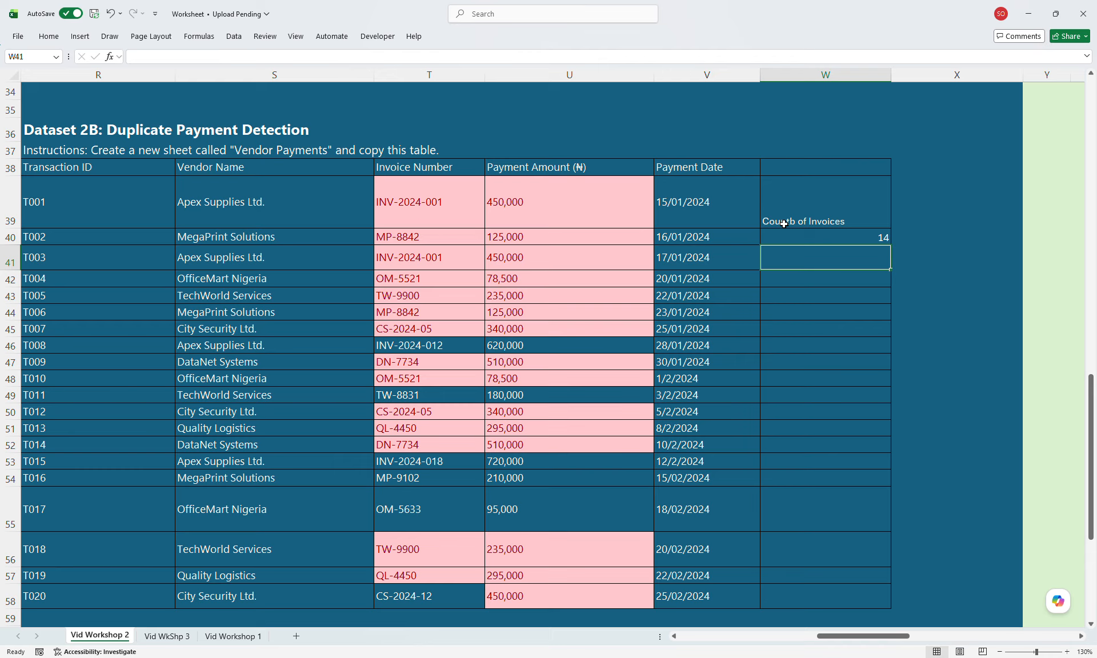
{"action": "left_click", "coordinate": [798, 238]}
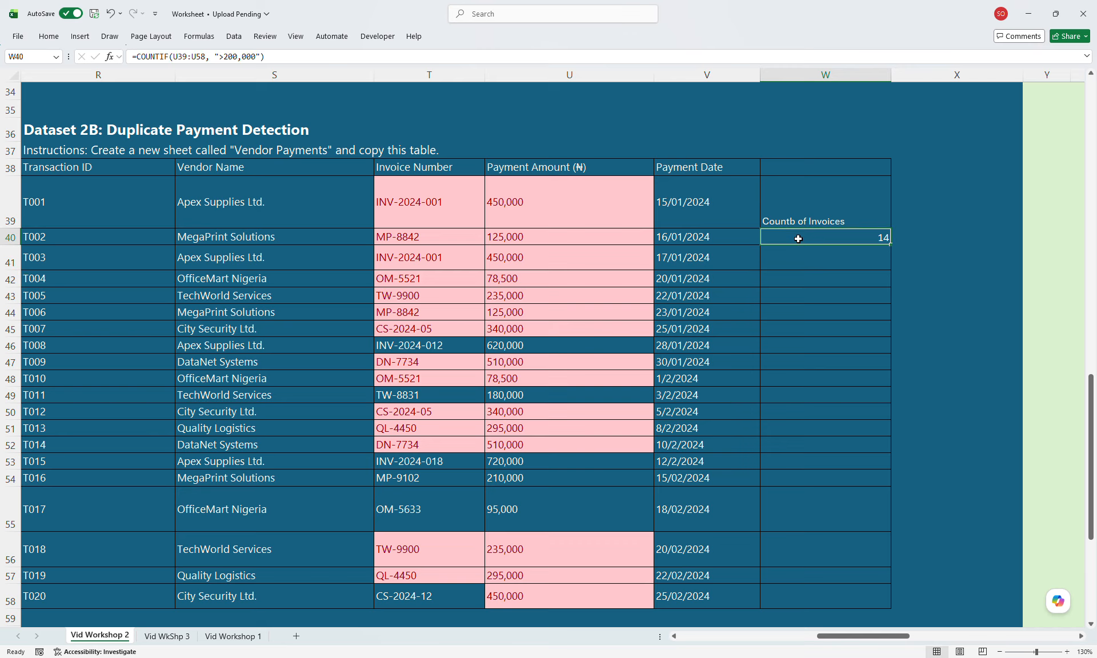
{"action": "left_click", "coordinate": [260, 60]}
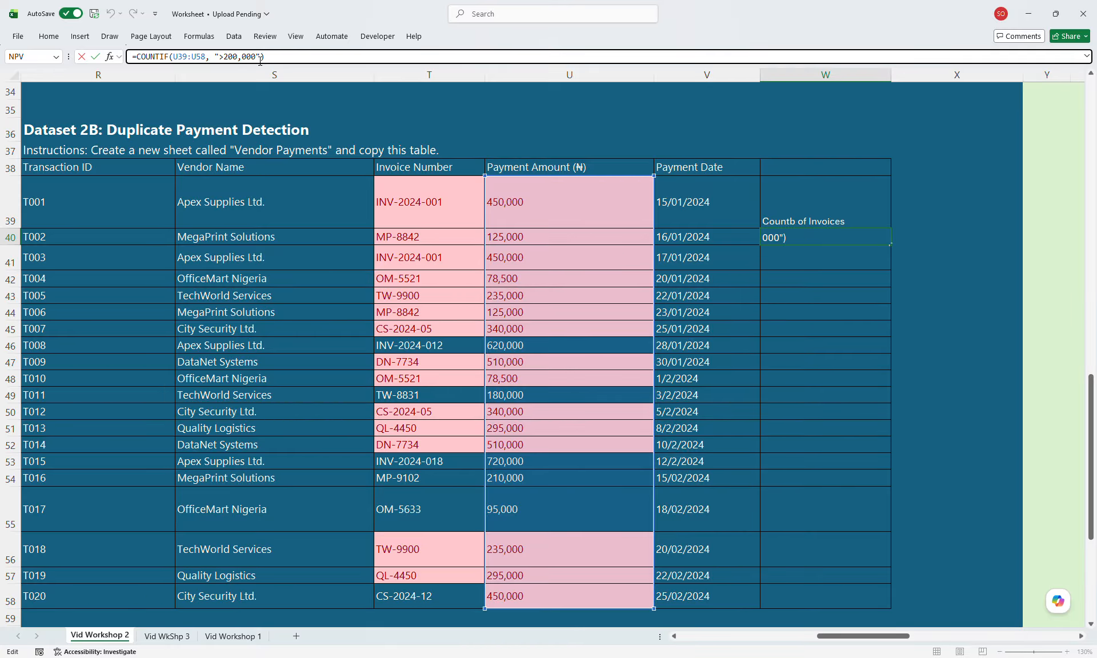
{"action": "key", "text": "Return"}
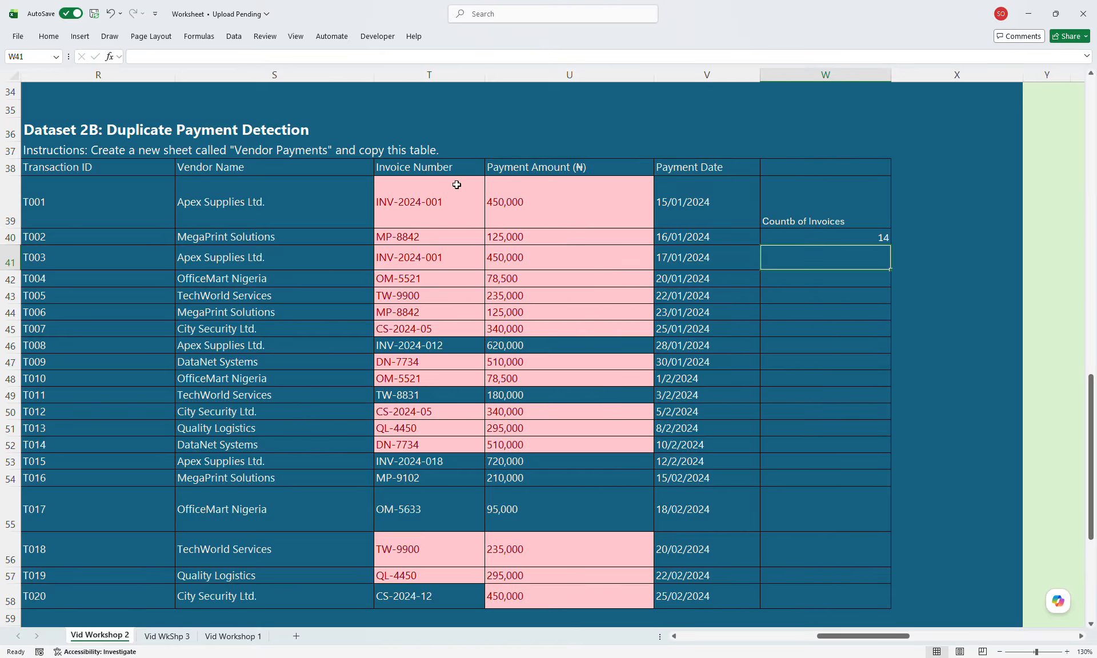
Copy the invoice number INV-2024-001 from T39 and use it as the criterion in the W40 COUNTIF formula.
{"action": "left_click", "coordinate": [437, 215]}
{"action": "left_click_drag", "start_coordinate": [133, 59], "coordinate": [189, 62]}
{"action": "key", "text": "ctrl+c"}
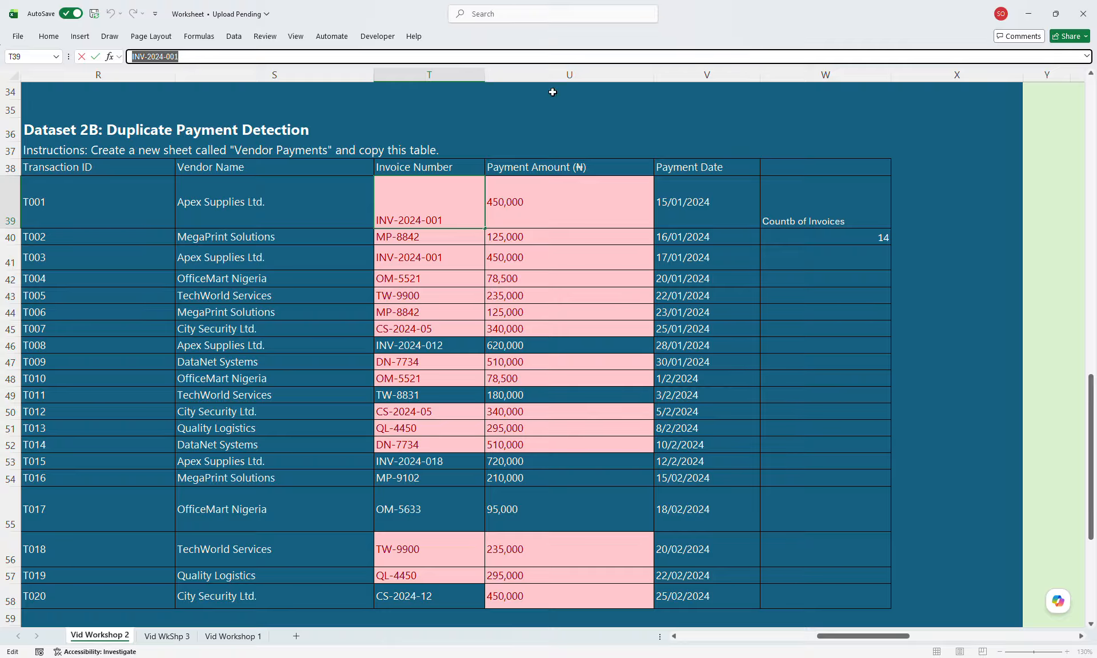
{"action": "left_click", "coordinate": [815, 237]}
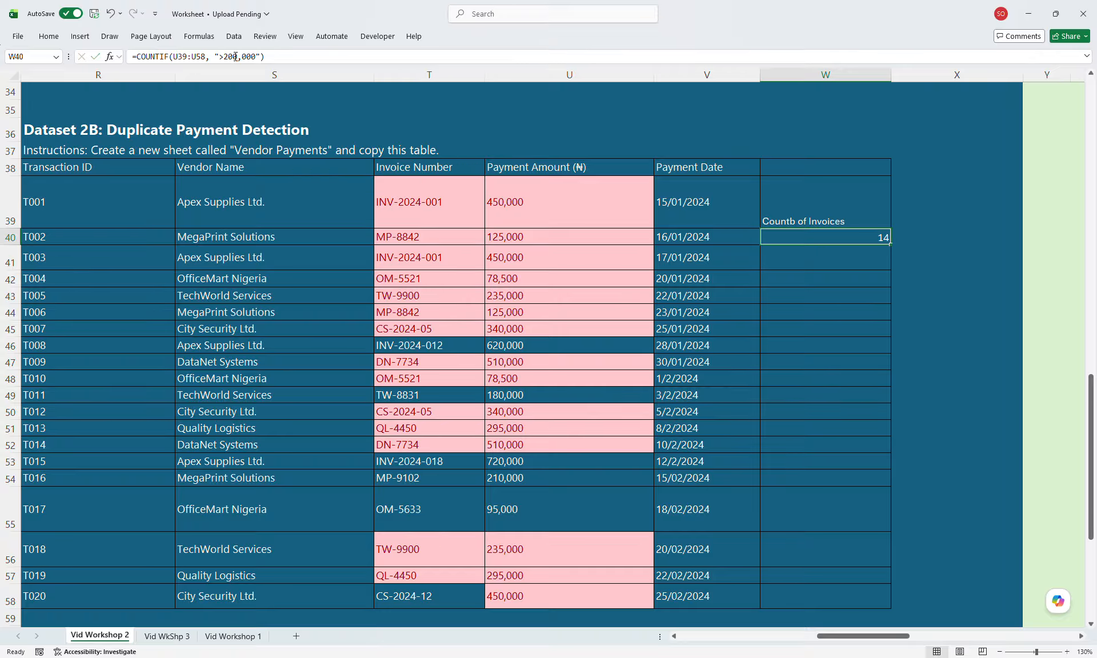
{"action": "left_click_drag", "start_coordinate": [221, 62], "coordinate": [261, 65]}
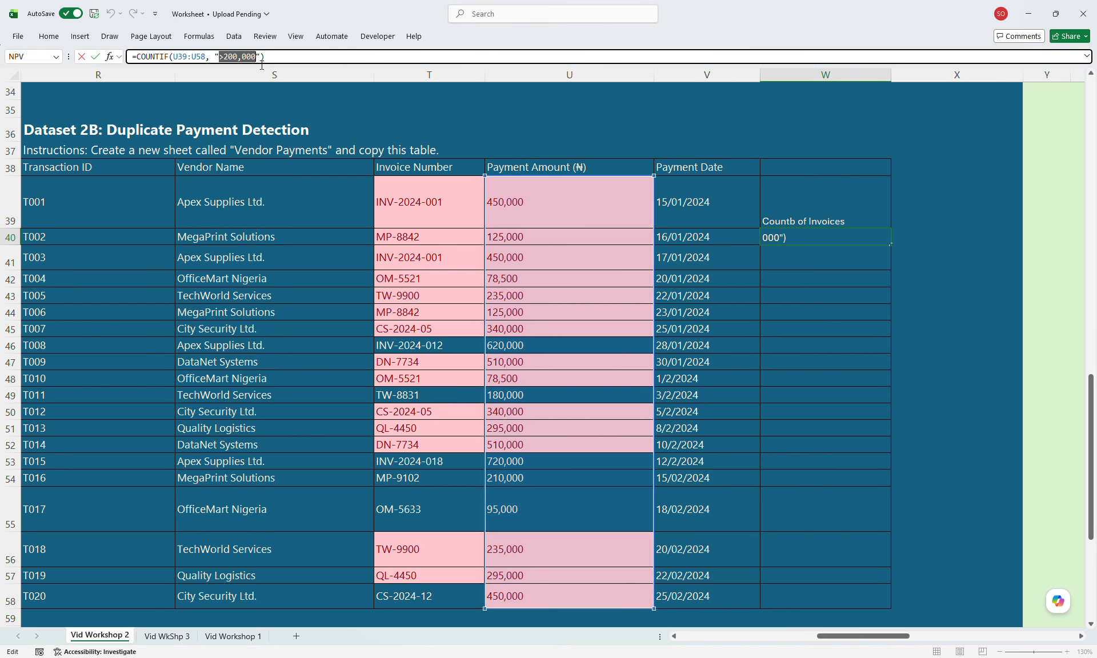
{"action": "key", "text": "ctrl+v"}
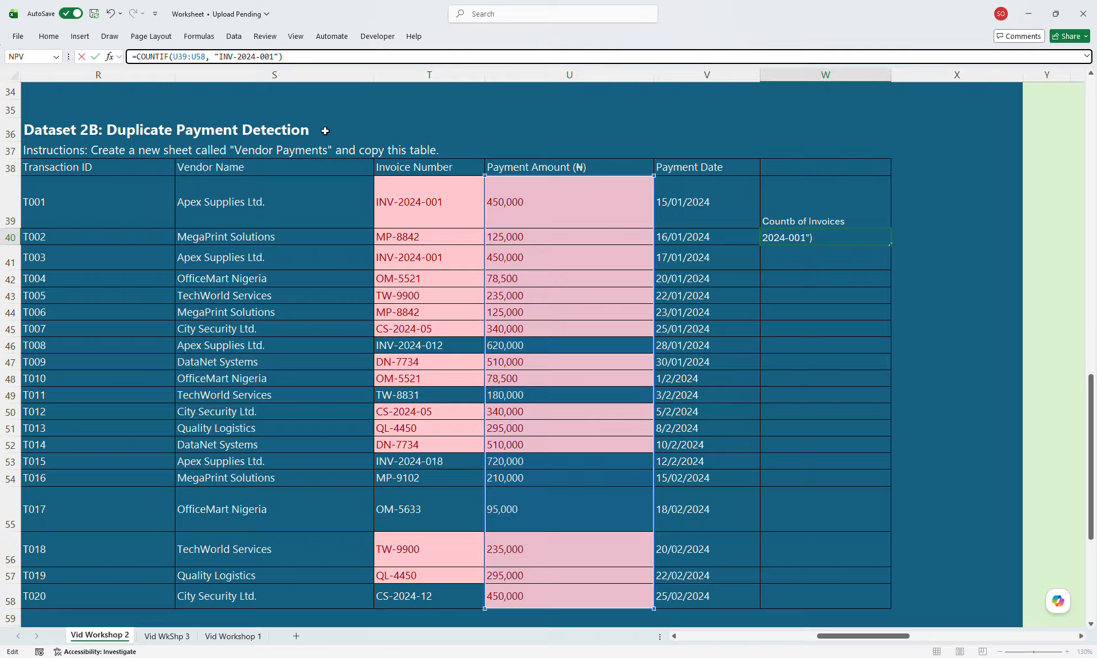
Set the range of the W40 COUNTIF formula to the invoice numbers in T39:T58 and enter the formula.
{"action": "left_click", "coordinate": [209, 62]}
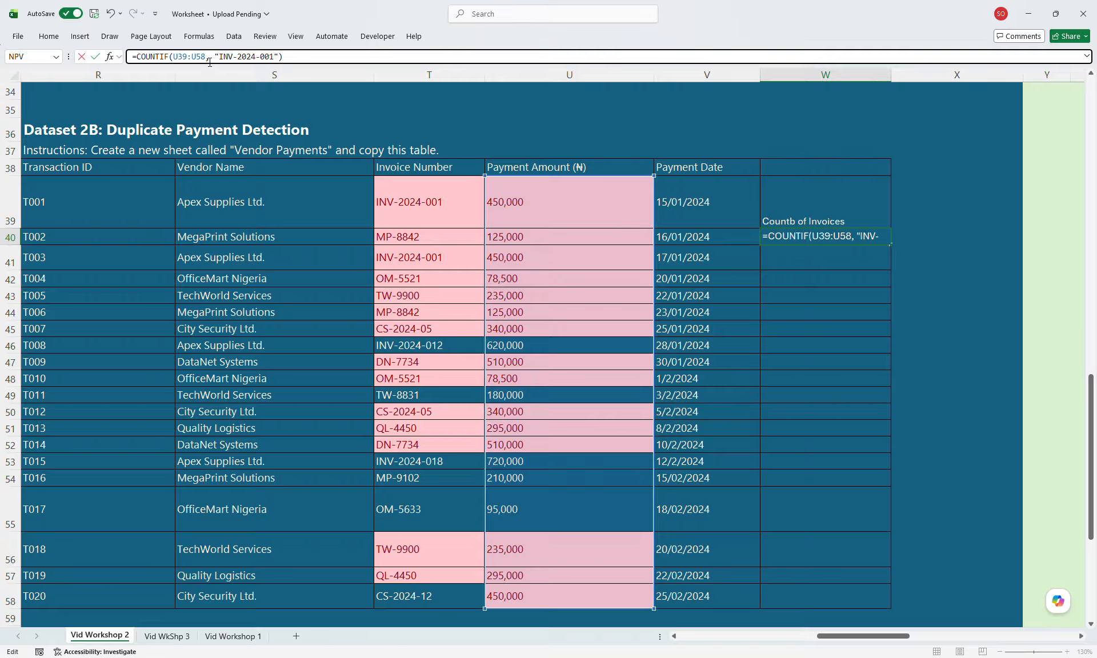
{"action": "key", "text": "BackSpace"}
{"action": "key", "text": "BackSpace"}
{"action": "key", "text": "BackSpace"}
{"action": "key", "text": "BackSpace"}
{"action": "key", "text": "BackSpace"}
{"action": "key", "text": "BackSpace"}
{"action": "key", "text": "BackSpace"}
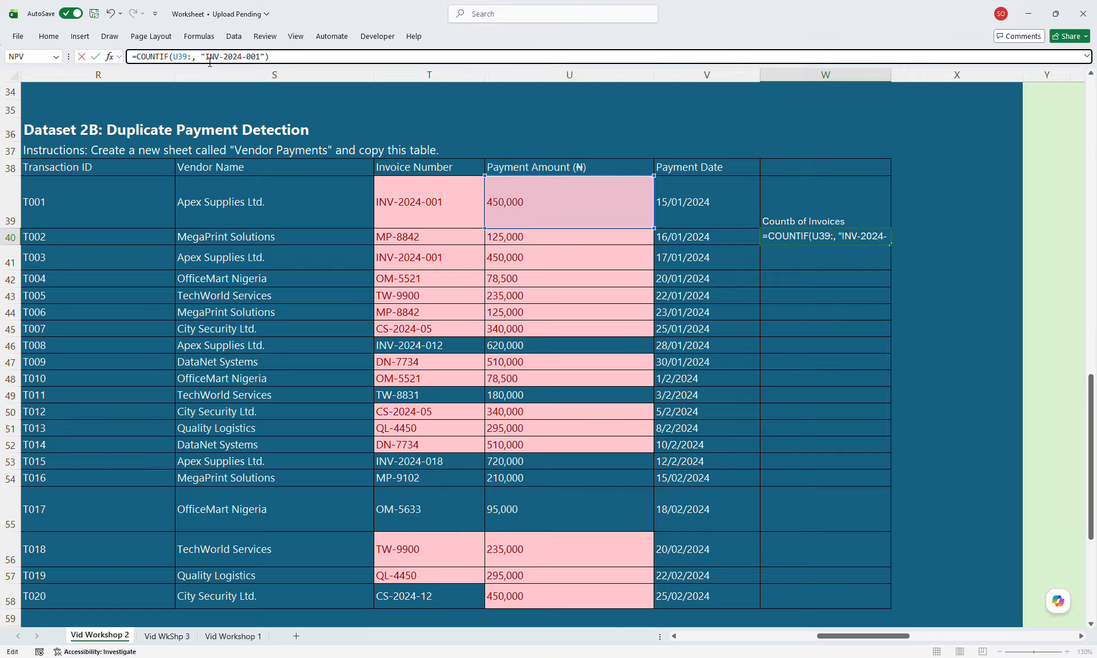
{"action": "left_click_drag", "start_coordinate": [403, 198], "coordinate": [414, 593]}
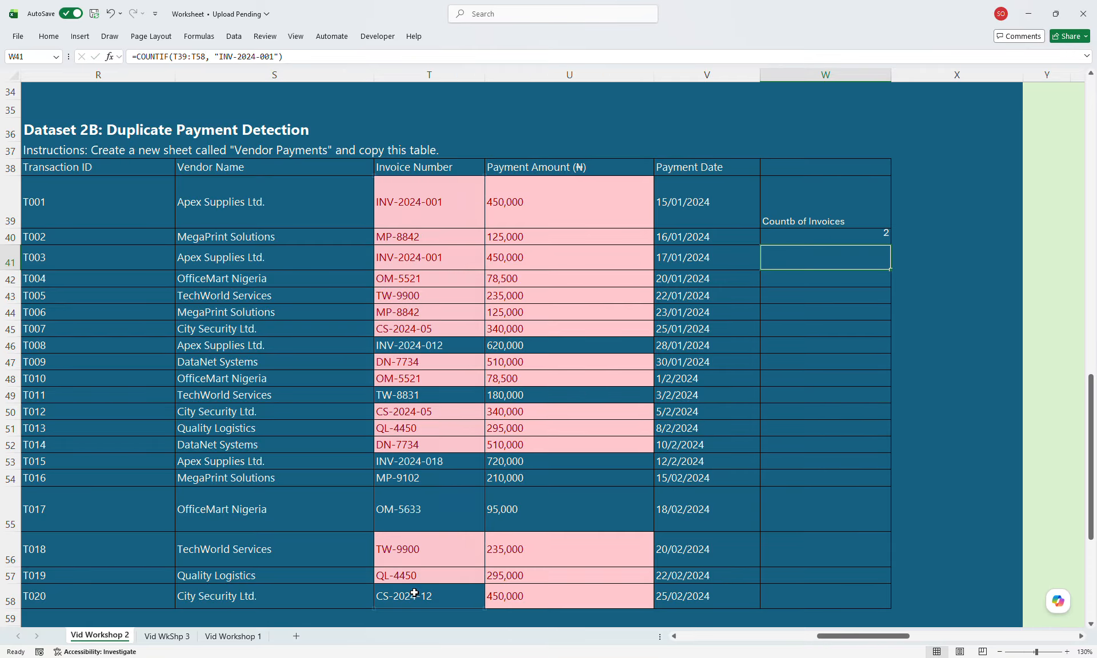
{"action": "key", "text": "Return"}
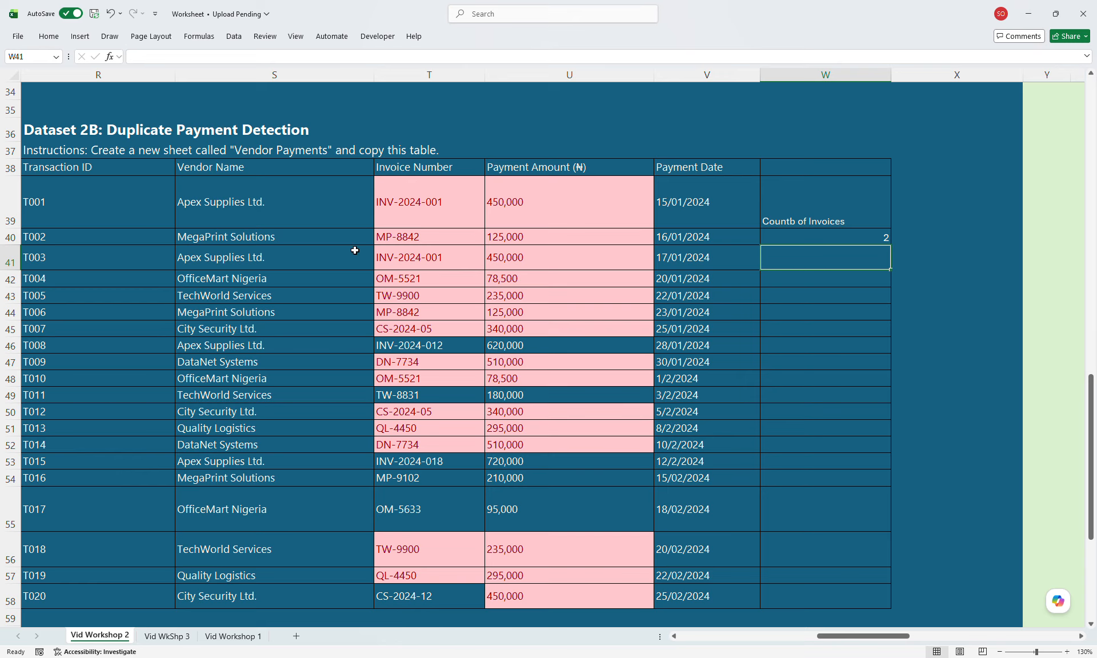